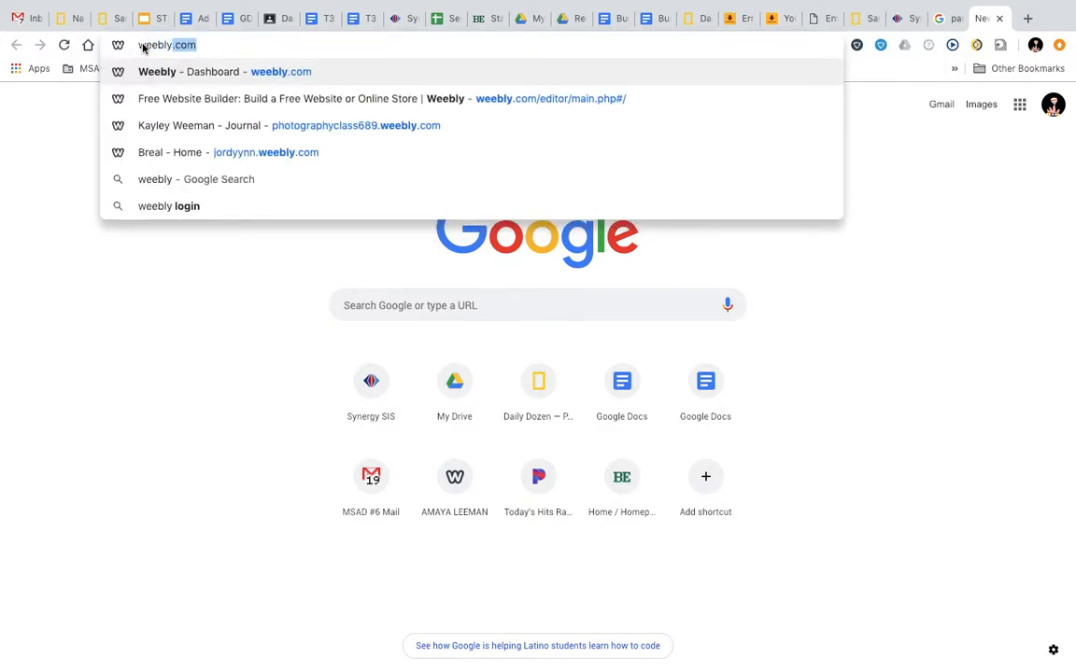
Load weebly.com in Google Chrome
key(Return)
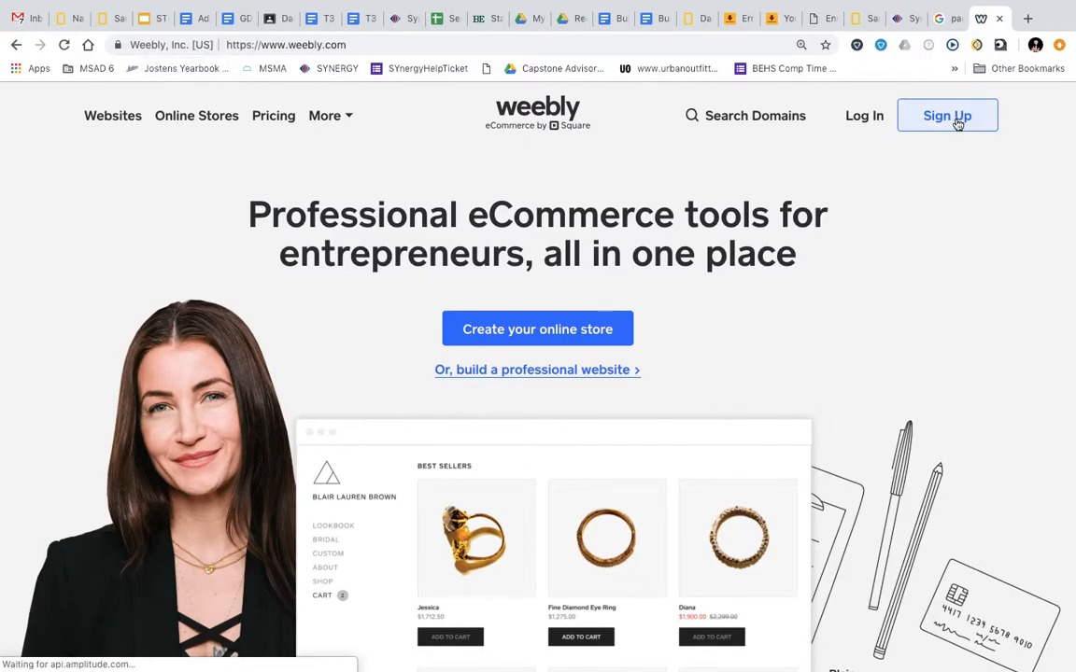
Sign up for a Weebly account with the user's full name, e-mail address and a password
click(956, 121)
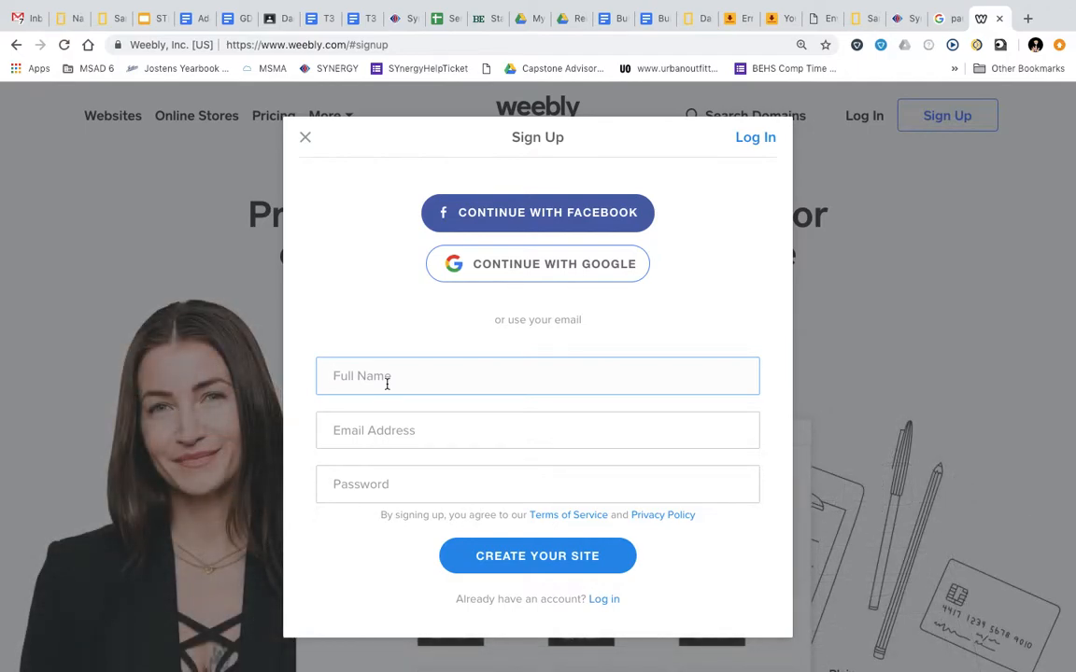
text(j)
key(BackSpace)
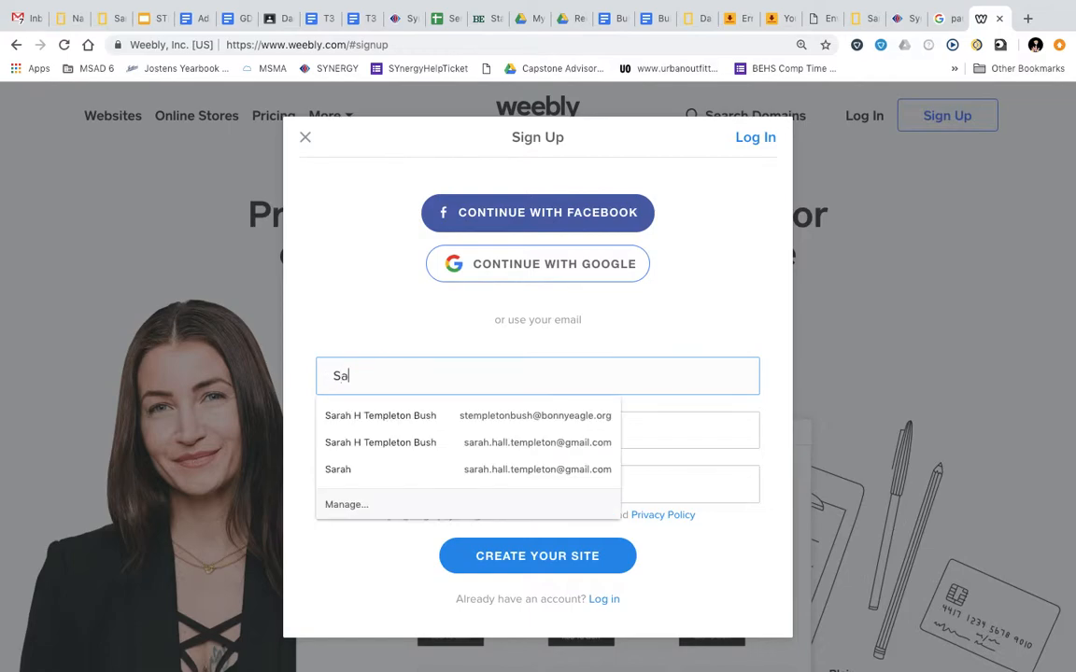
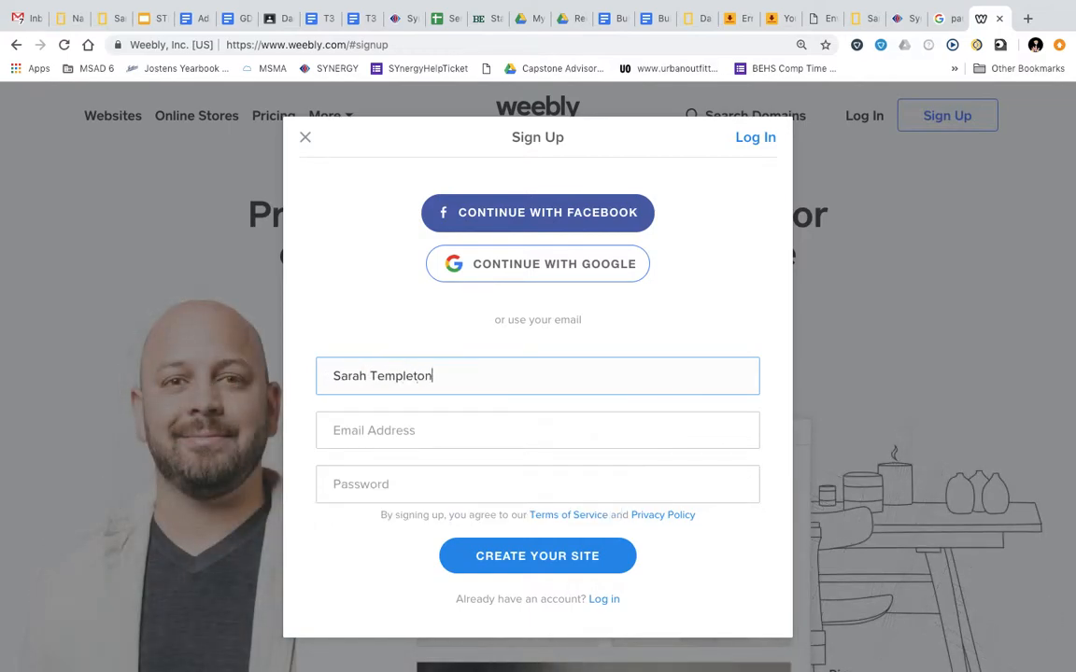
click(370, 432)
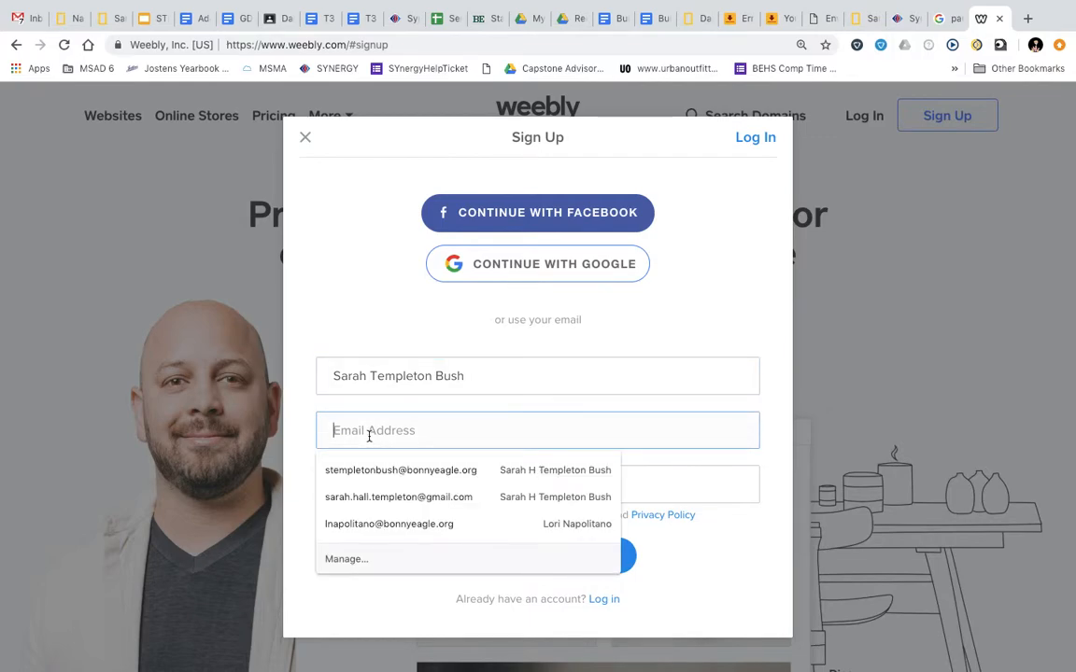
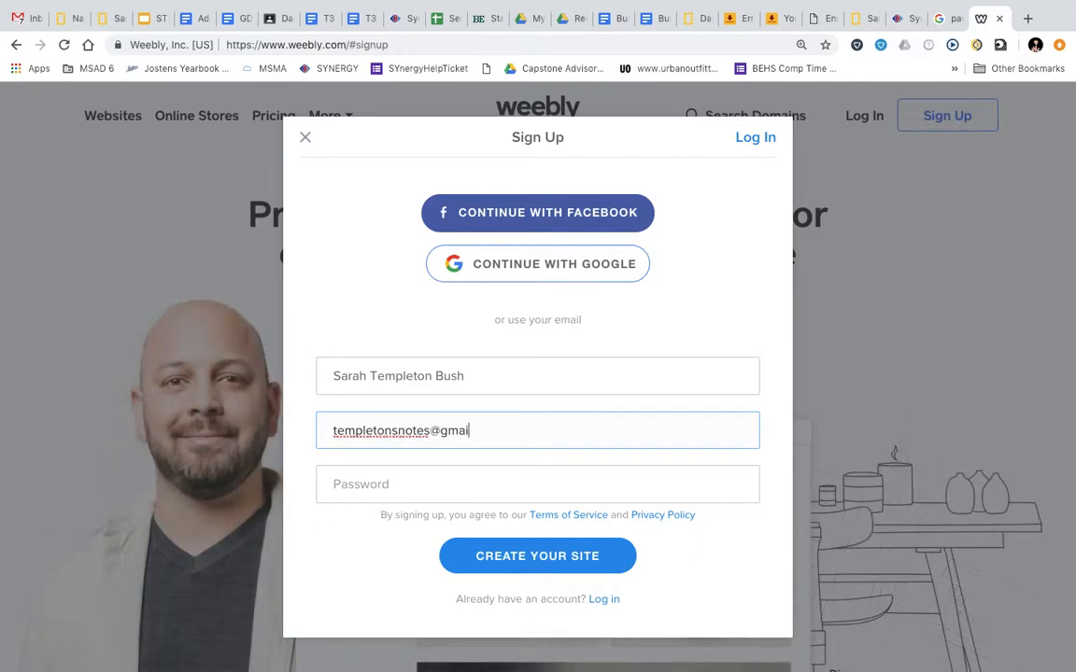
click(355, 496)
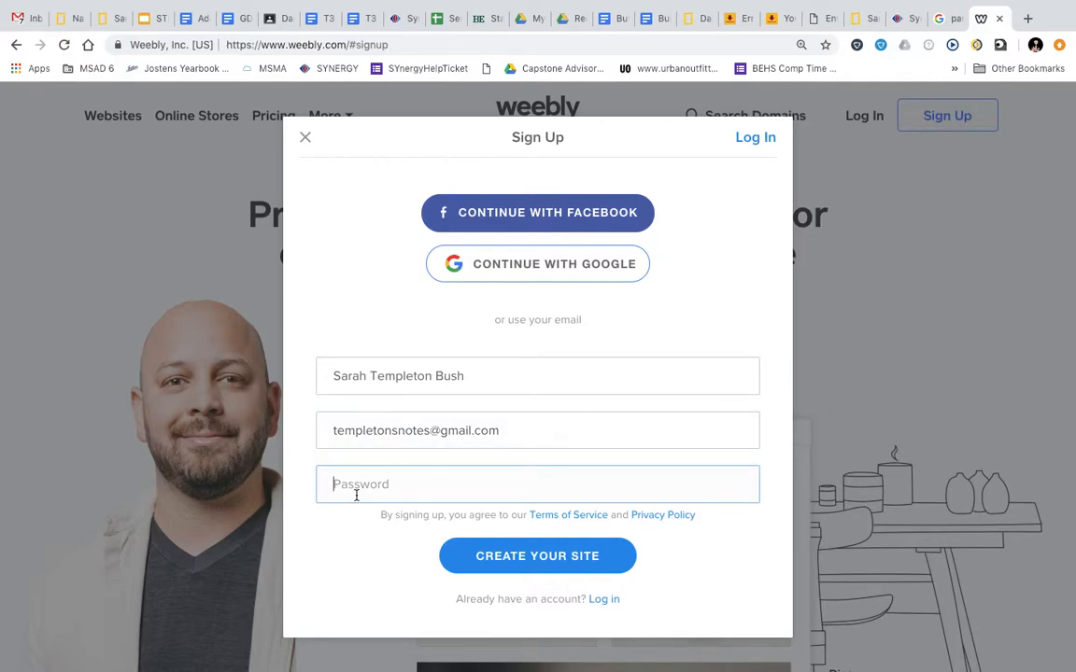
text(•)
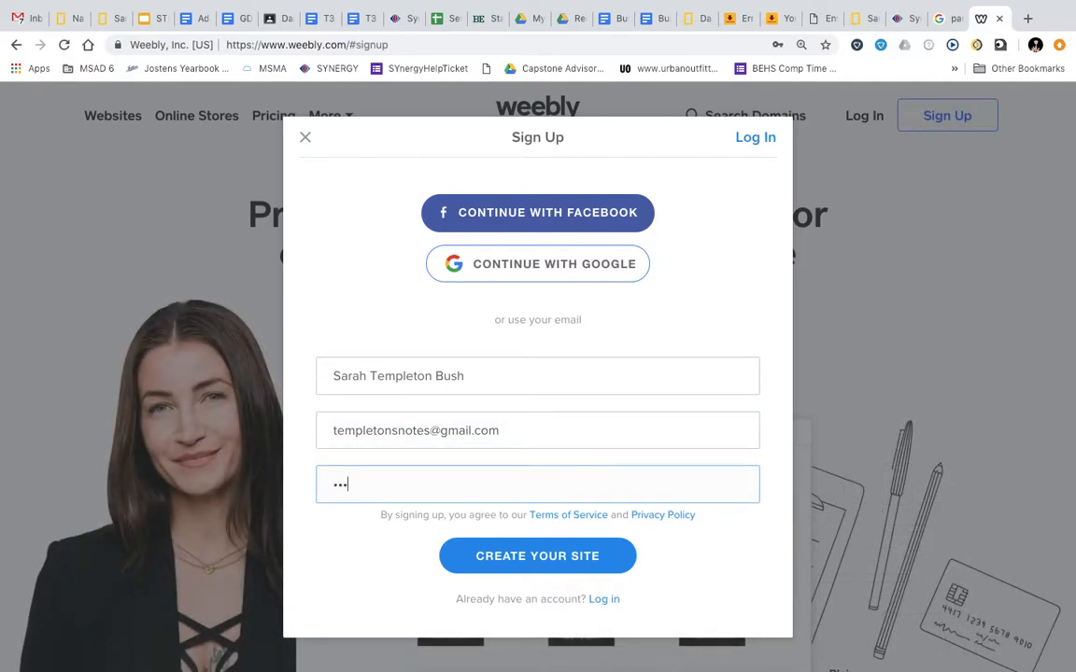
click(498, 560)
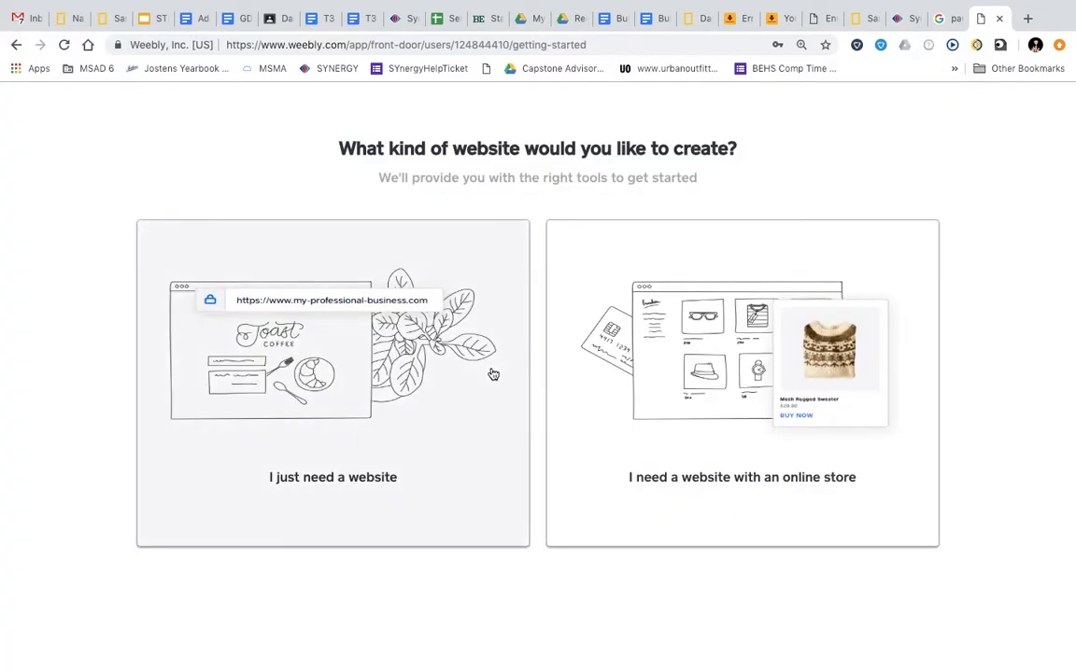
Choose the 'I just need a website' option, skipping the online store
click(452, 409)
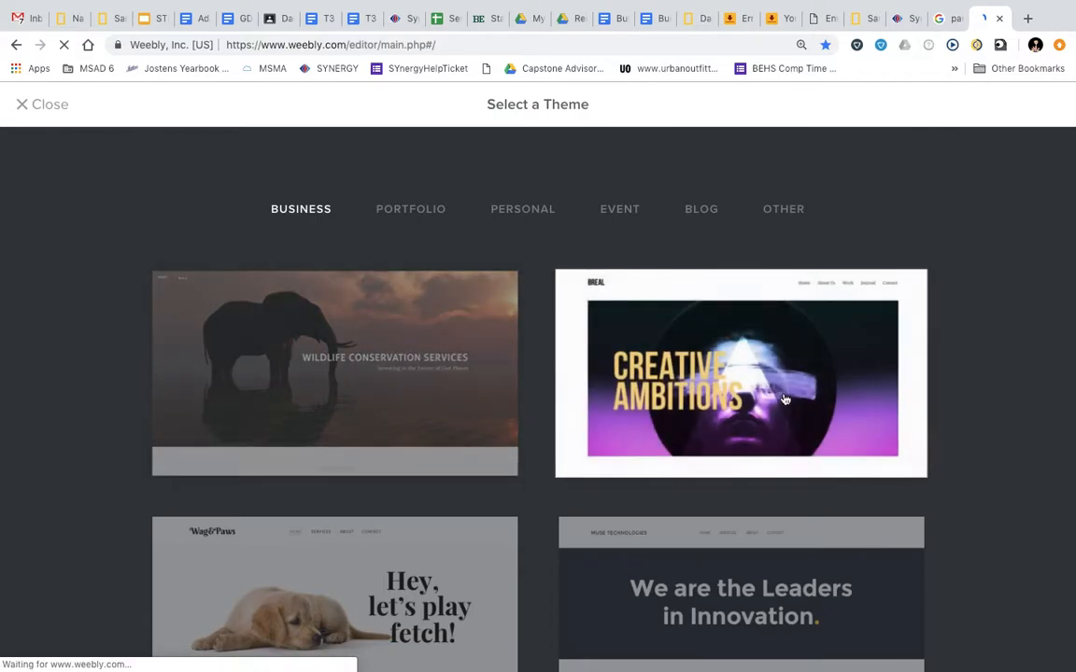
Browse the theme gallery and filter it to Blog themes
scroll(784, 399, down, 1)
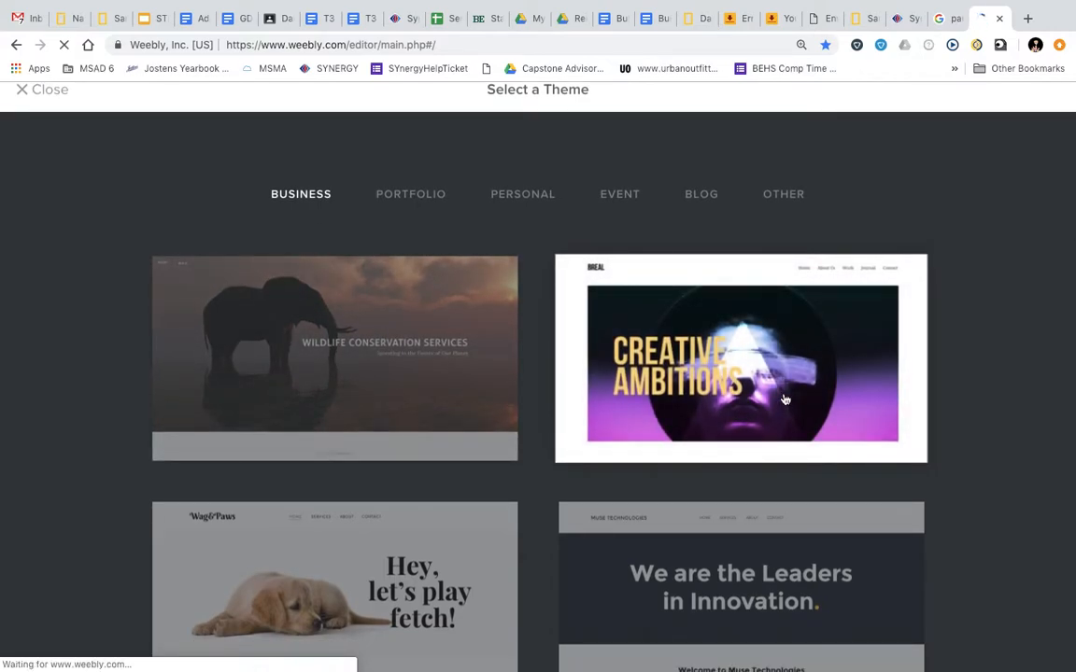
scroll(482, 562, down, 1)
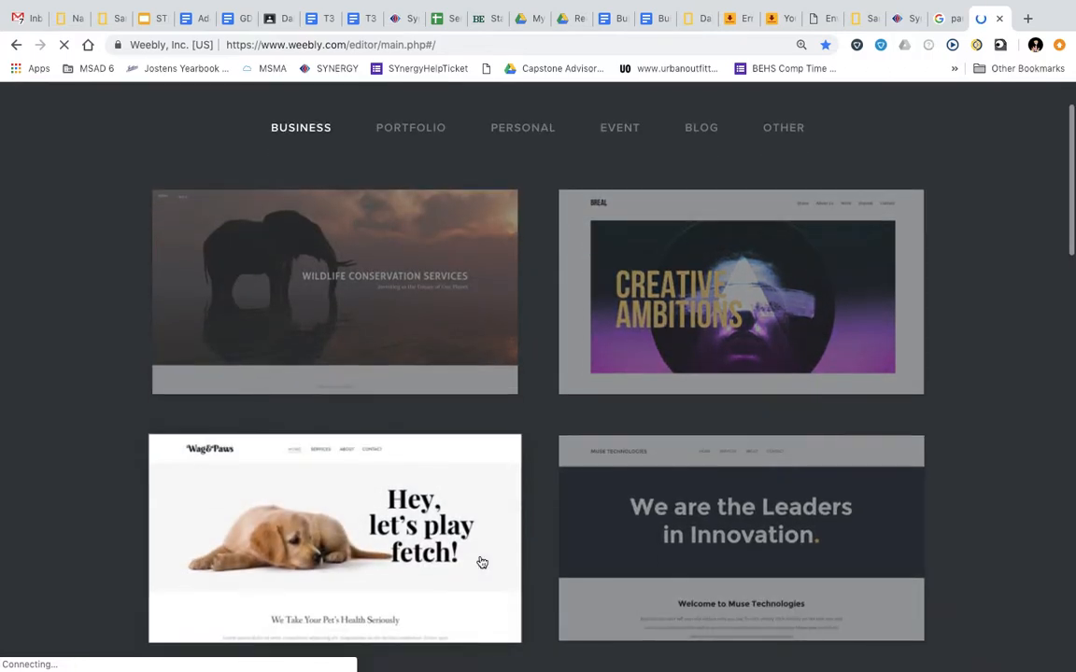
scroll(482, 562, up, 2)
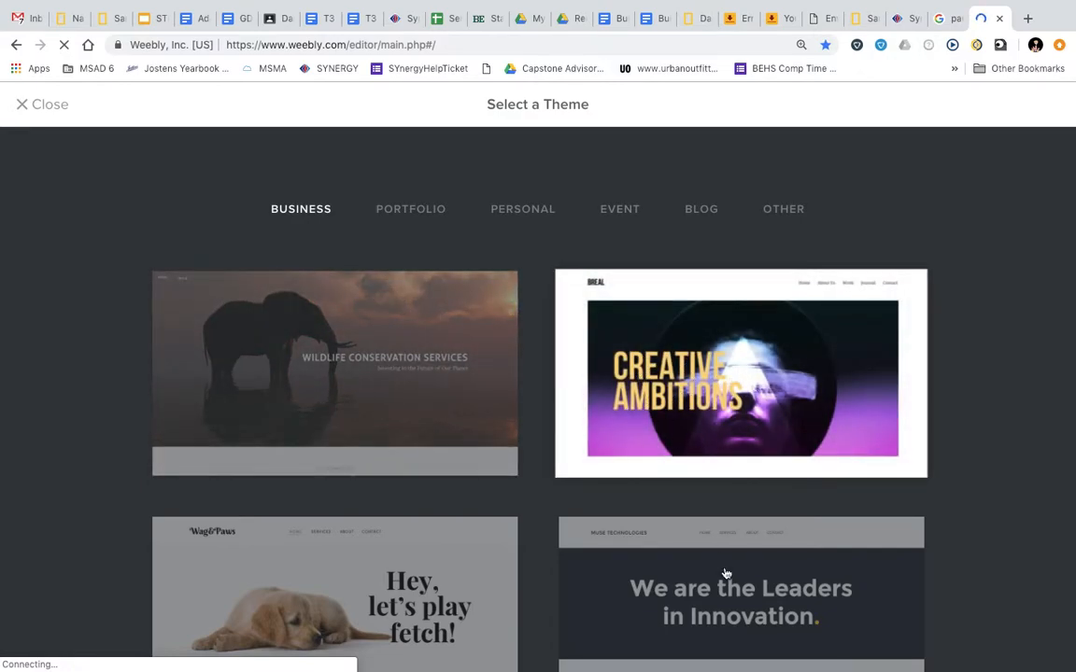
scroll(720, 570, down, 1)
scroll(721, 575, down, 5)
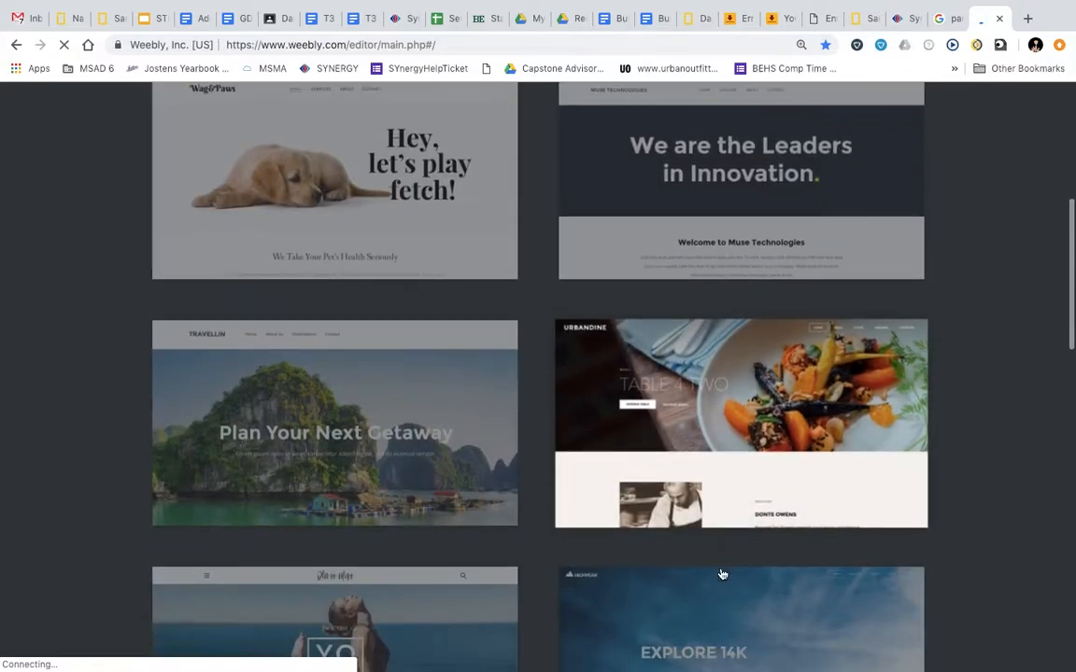
scroll(721, 574, down, 5)
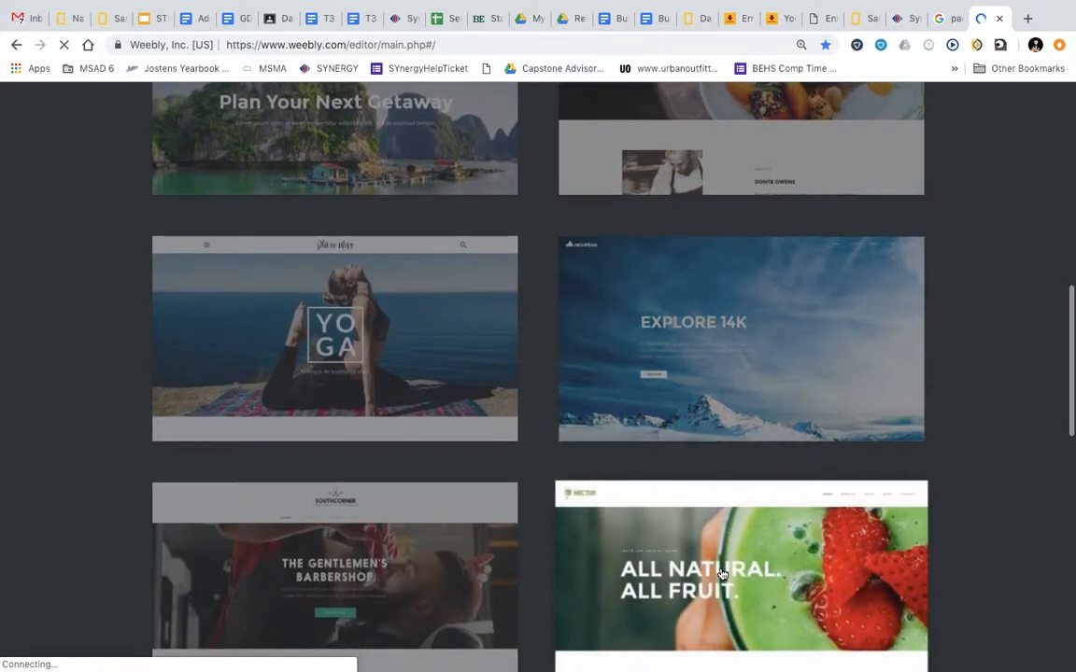
scroll(720, 573, down, 8)
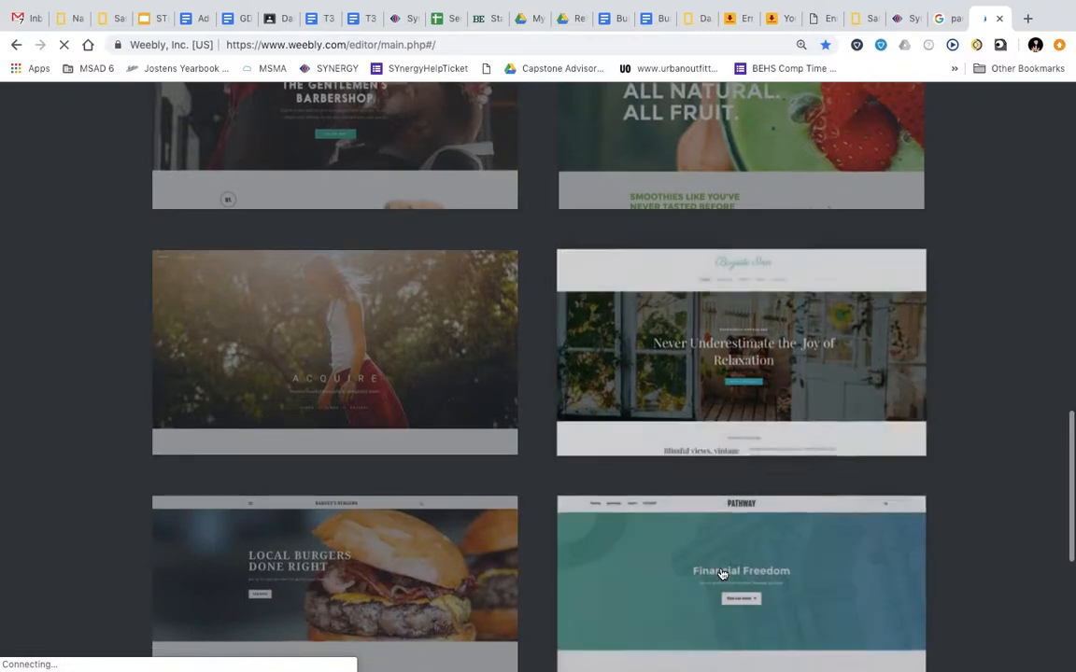
scroll(720, 570, down, 2)
scroll(720, 555, up, 20)
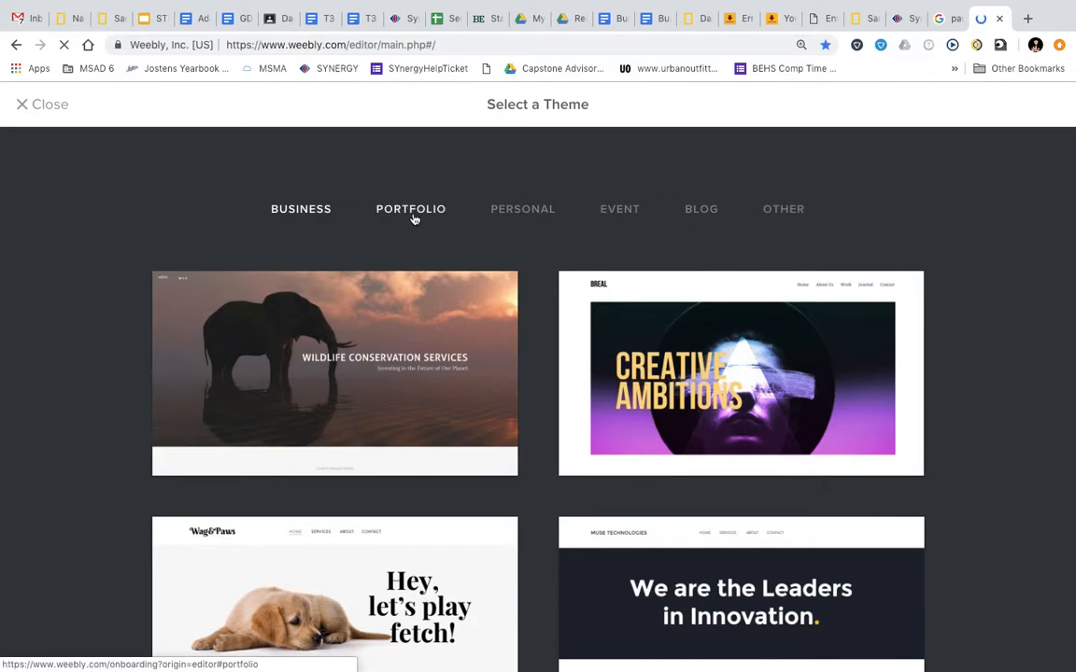
click(706, 211)
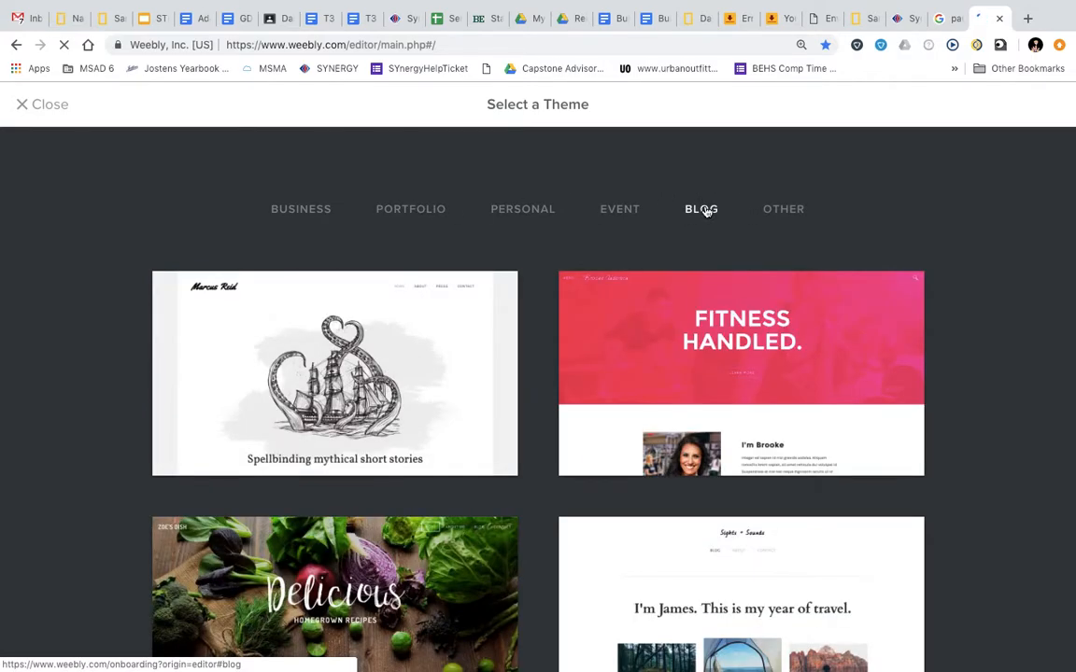
Open the Delicious blog theme in Theme Preview
scroll(707, 342, down, 5)
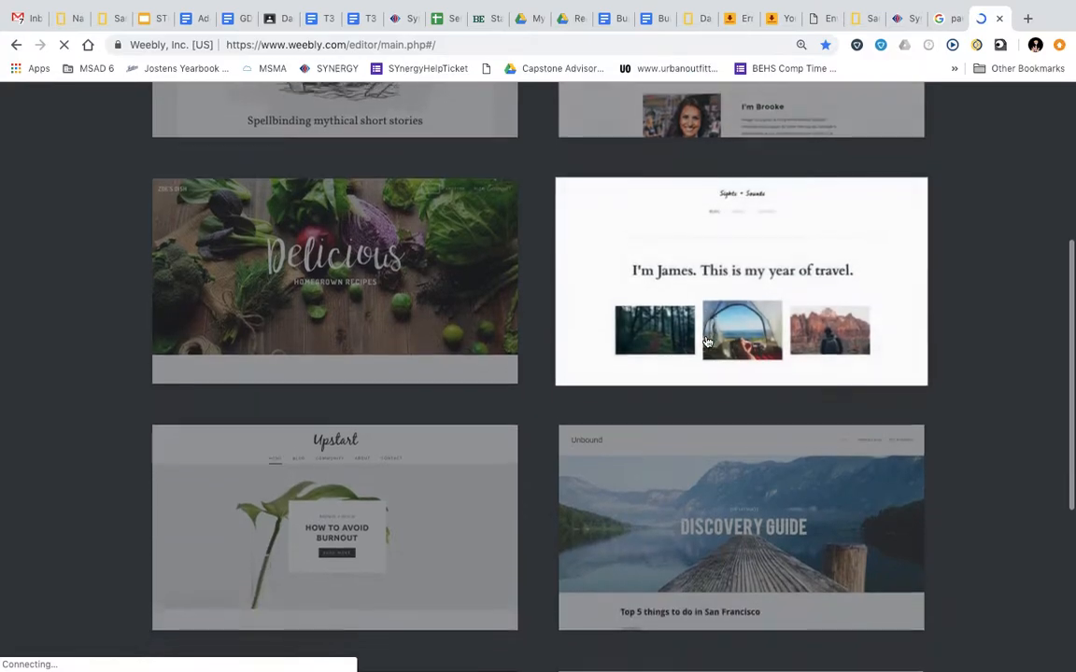
scroll(707, 342, down, 2)
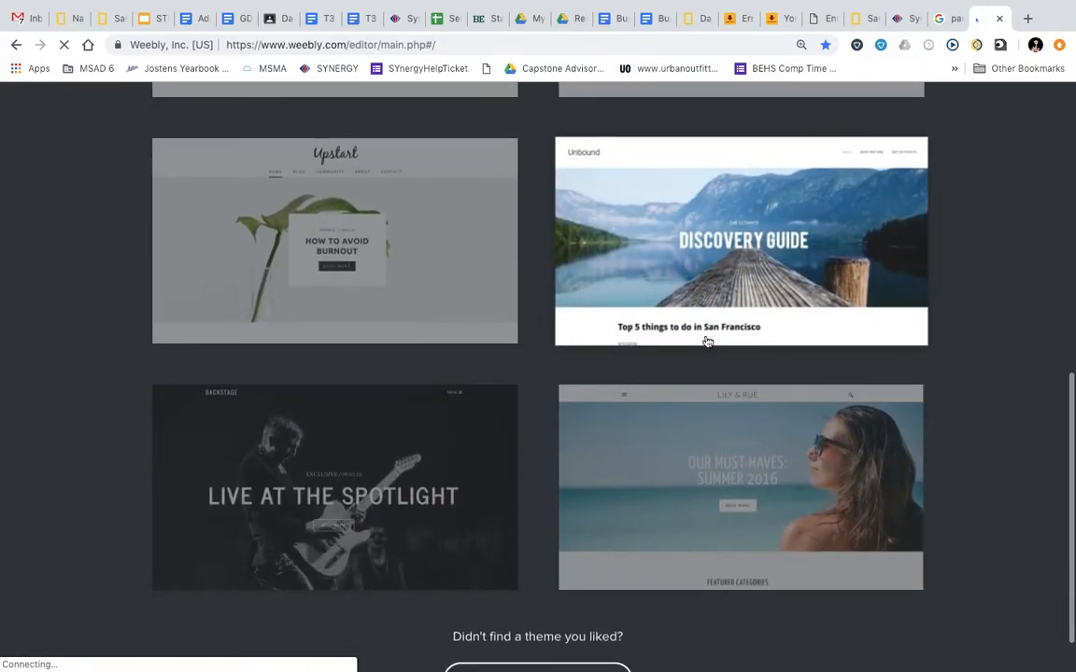
scroll(707, 342, up, 7)
scroll(706, 367, down, 2)
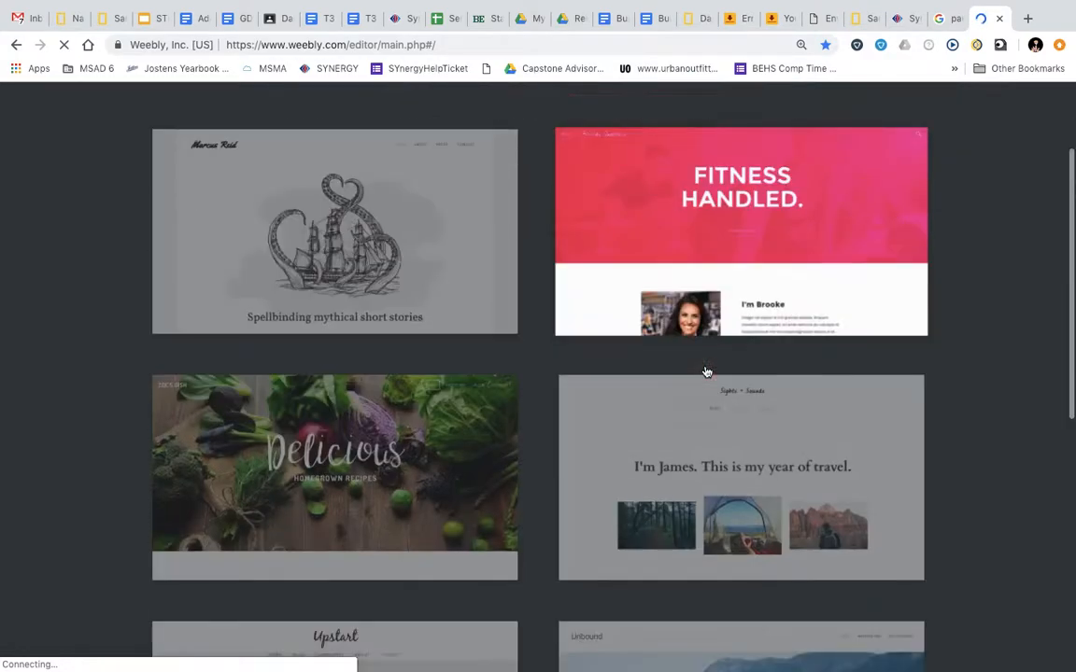
click(459, 397)
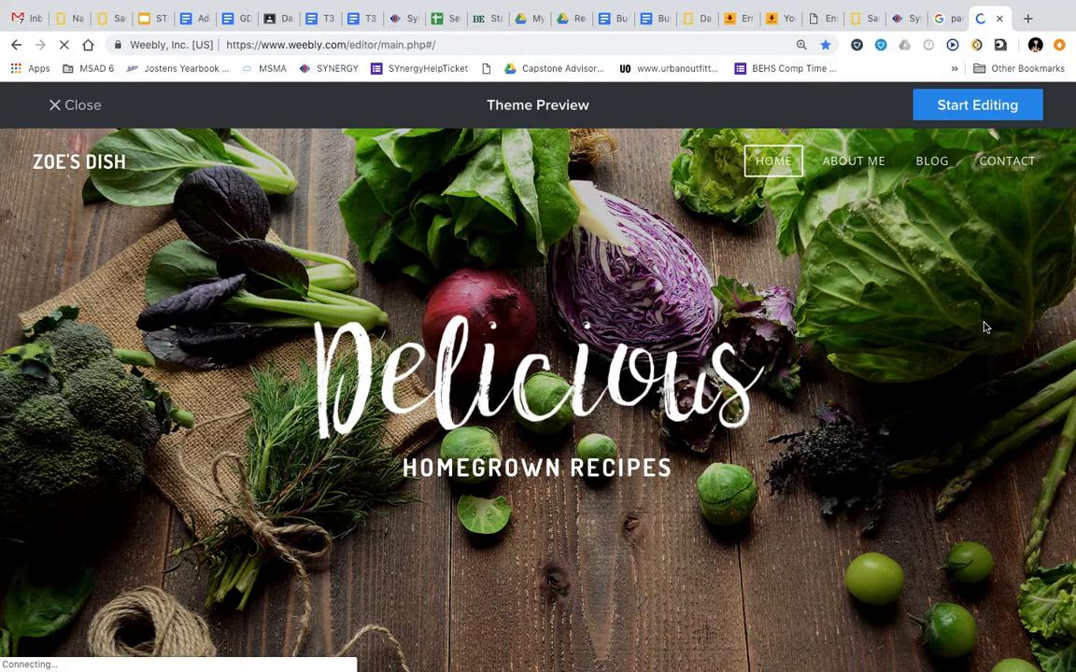
Start editing a new site built on the Delicious theme
click(945, 112)
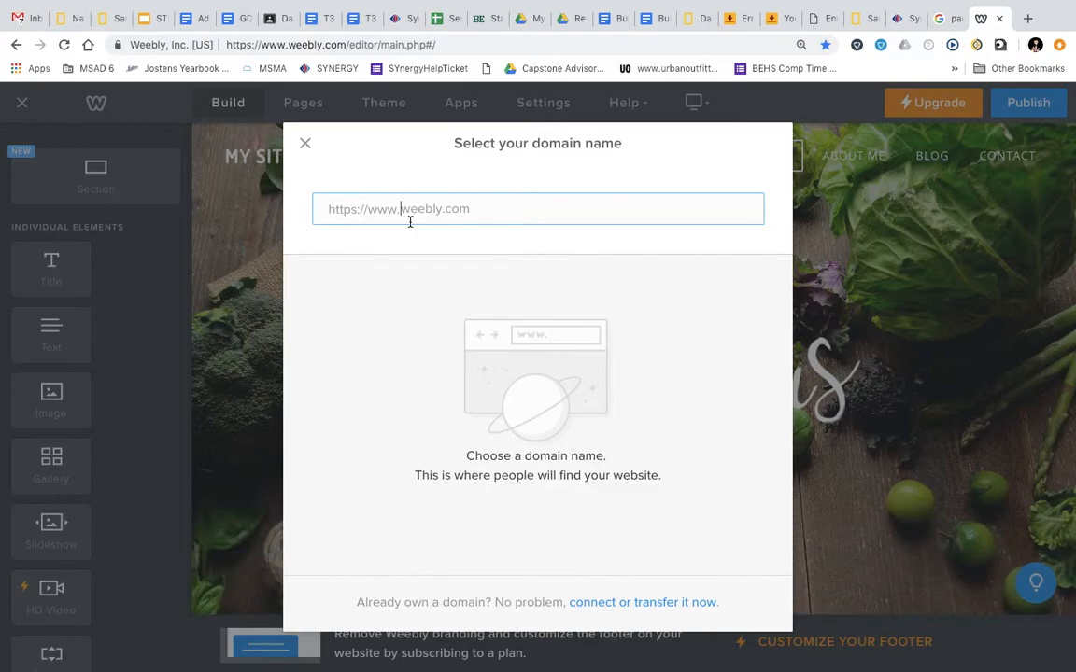
Enter a site name and claim the free weebly.com subdomain for it
text(sarahisanorg)
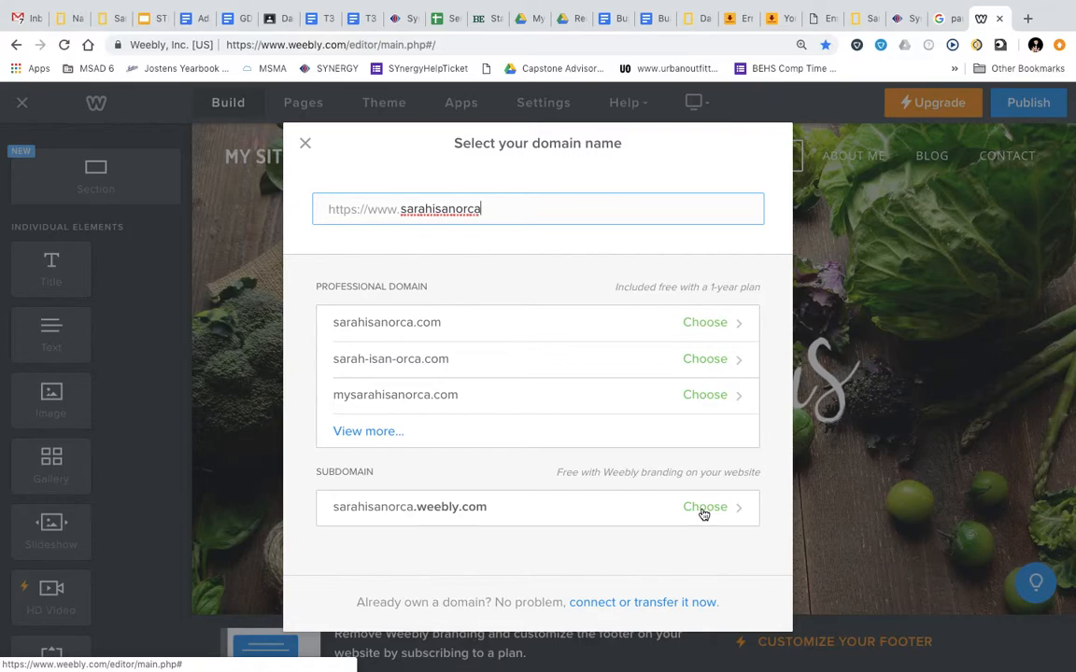
key(BackSpace)
key(BackSpace)
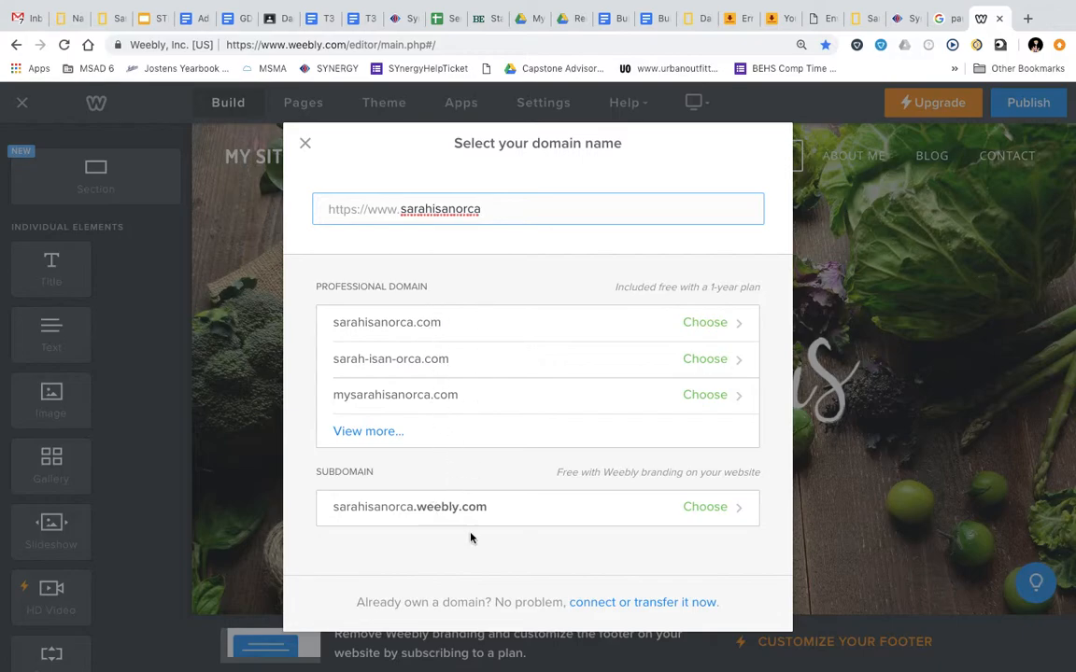
click(574, 521)
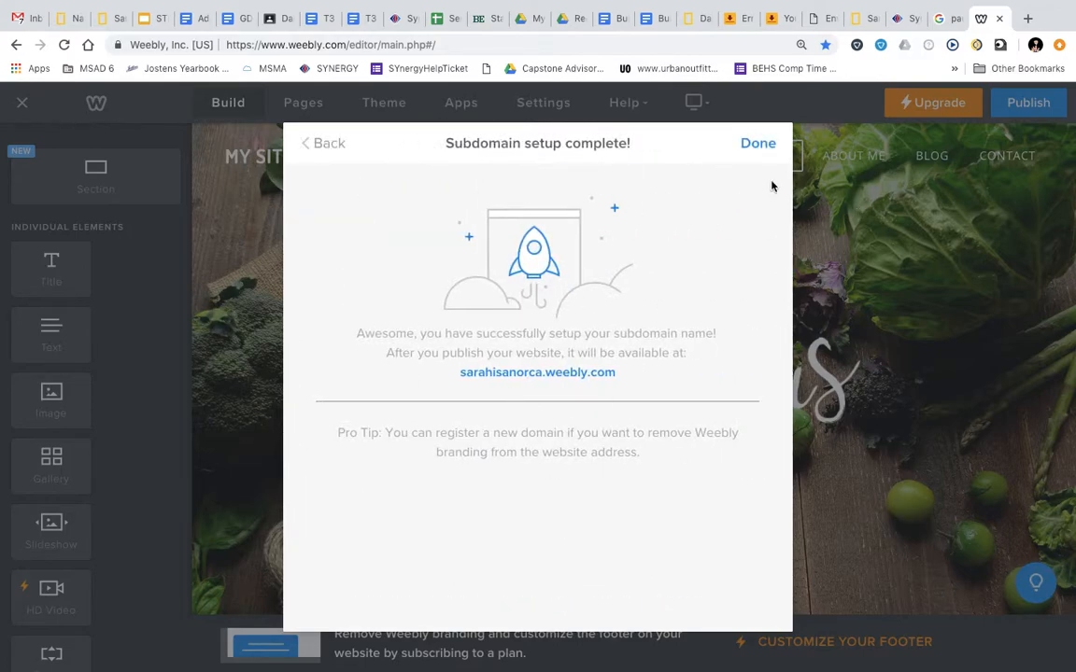
Close the subdomain confirmation and delete the Delicious title image from the header
click(757, 144)
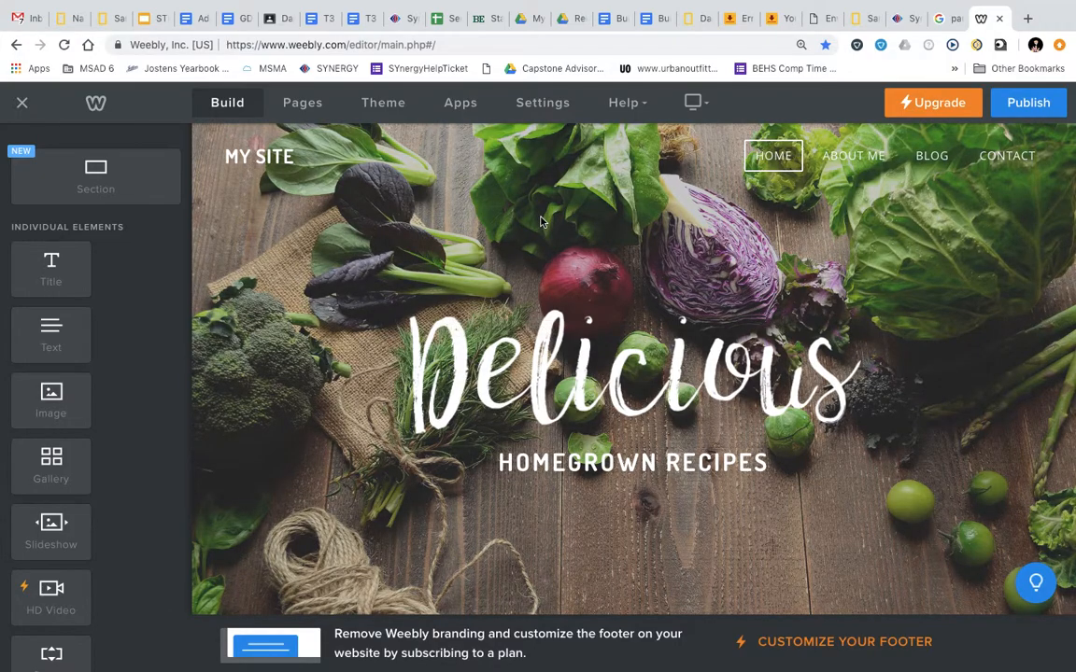
click(618, 397)
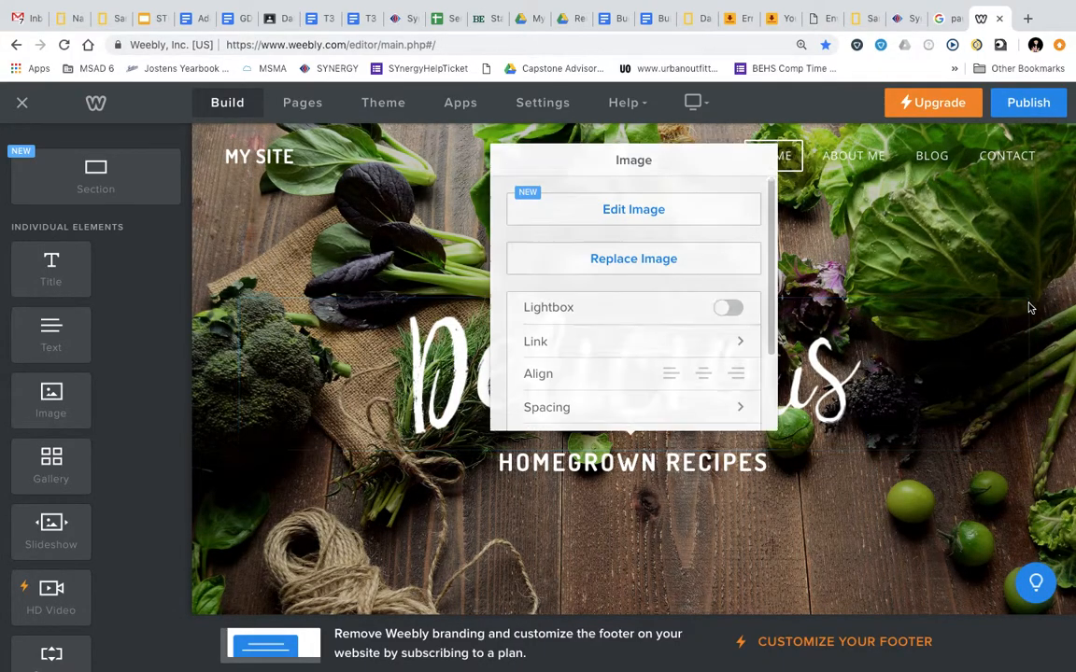
click(1001, 280)
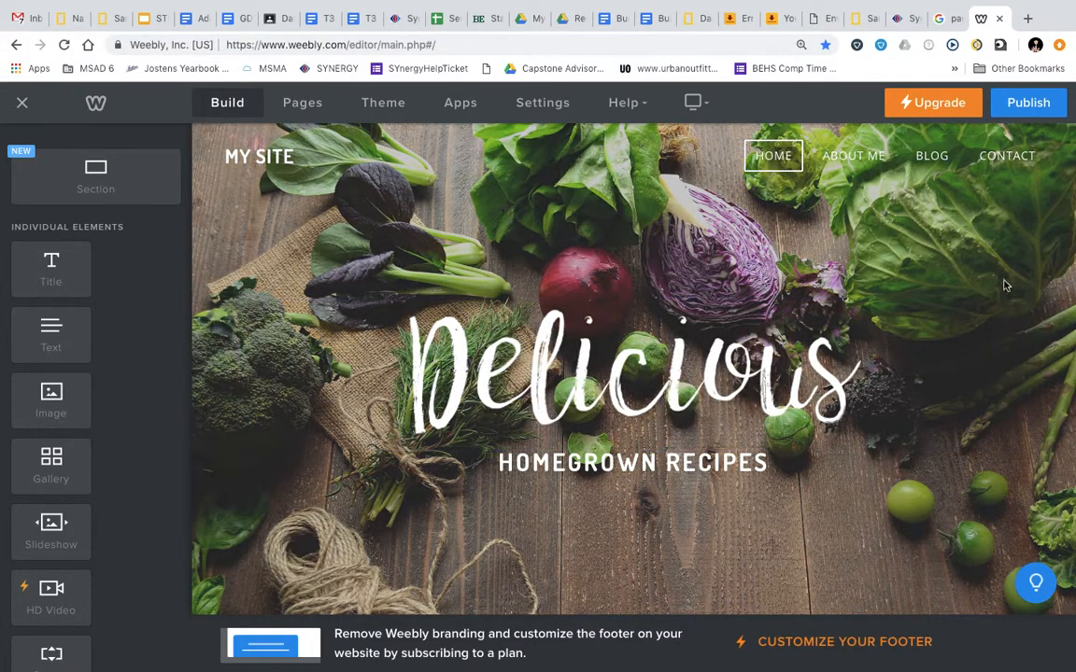
click(1026, 300)
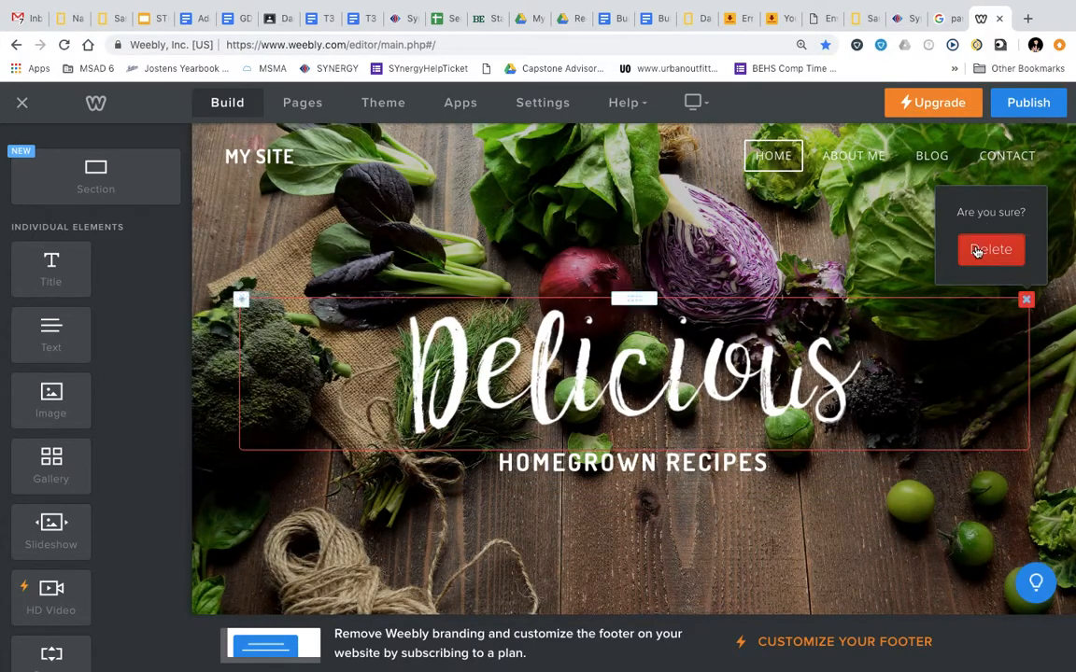
click(989, 248)
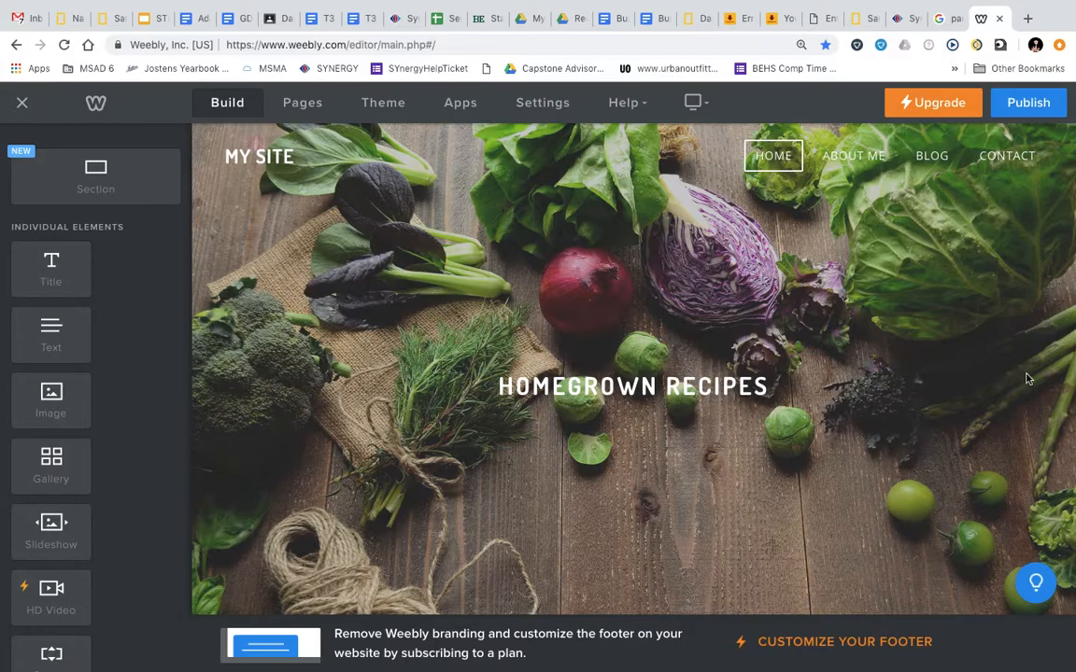
Delete the HOMEGROWN RECIPES tagline from the header
click(1025, 375)
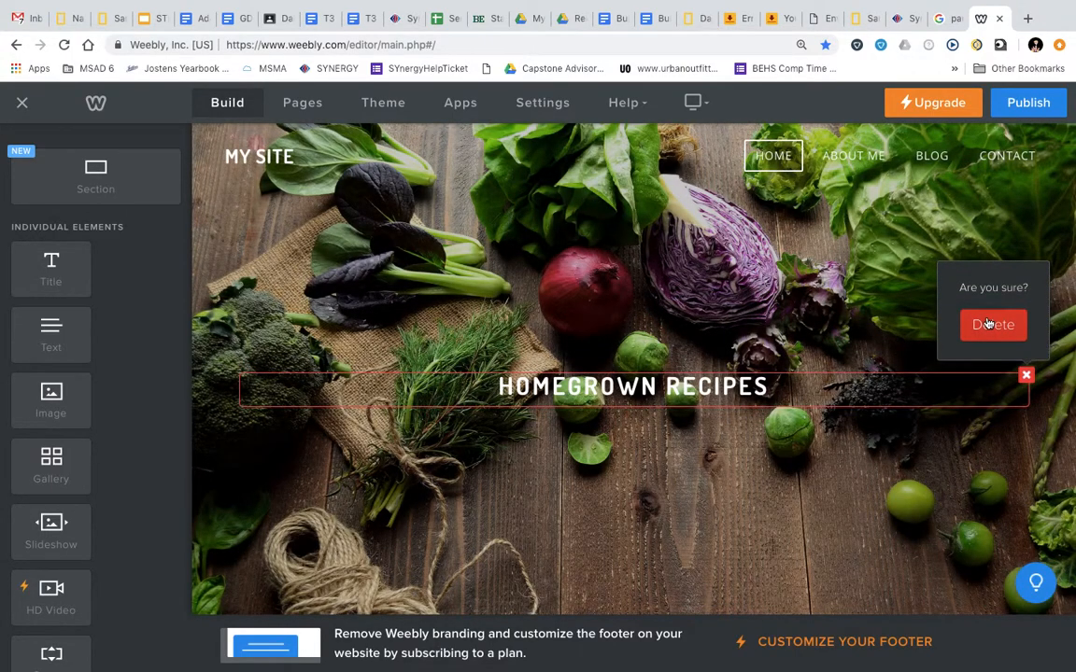
click(989, 324)
mouse_move(271, 158)
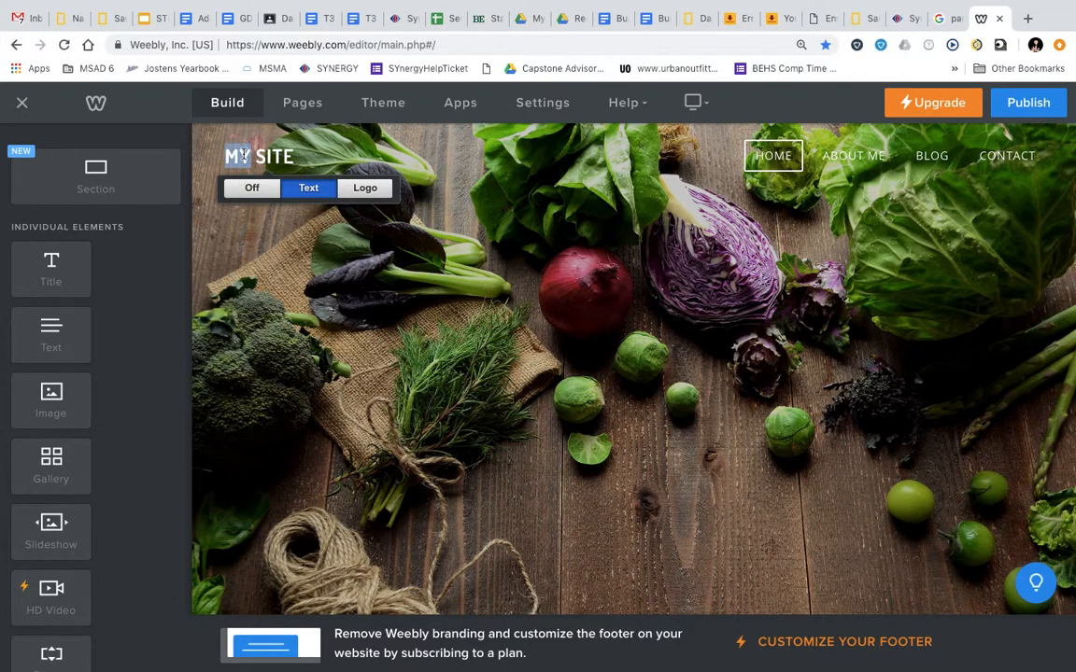
Retitle the site ORCA GIRL and open the Pages list
triple_click(243, 155)
text(OR)
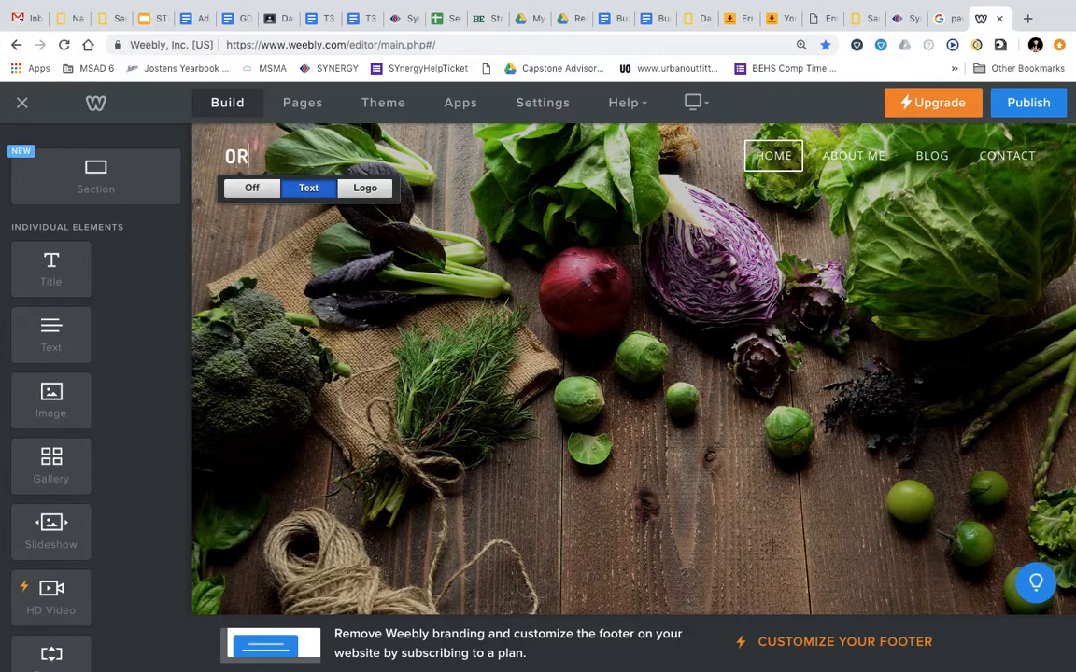
text(CA GIRL)
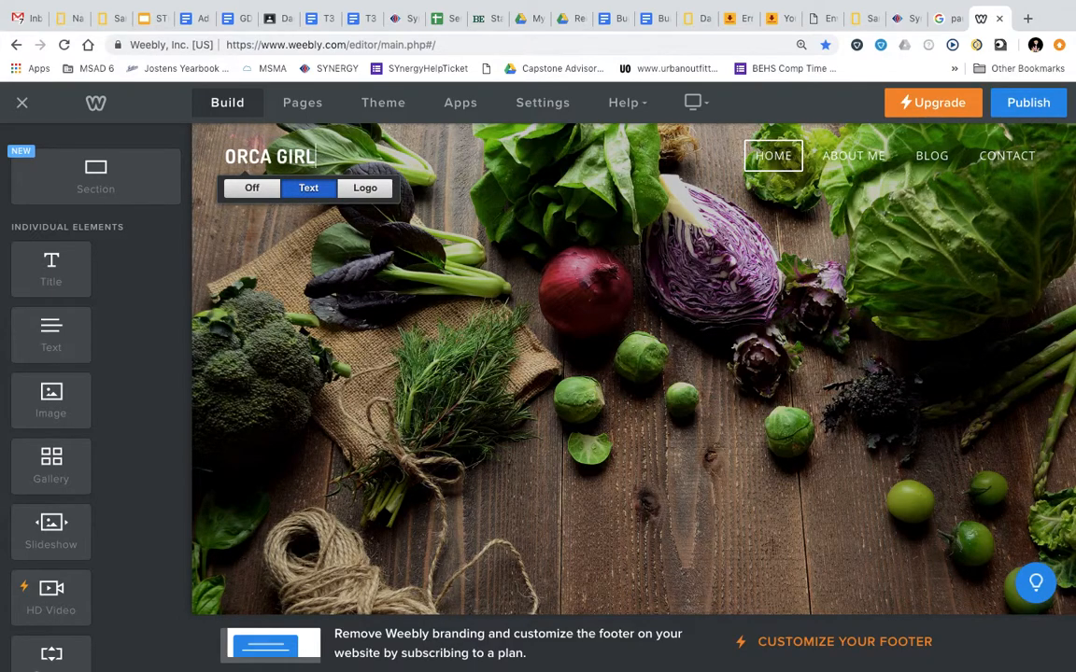
scroll(539, 304, down, 4)
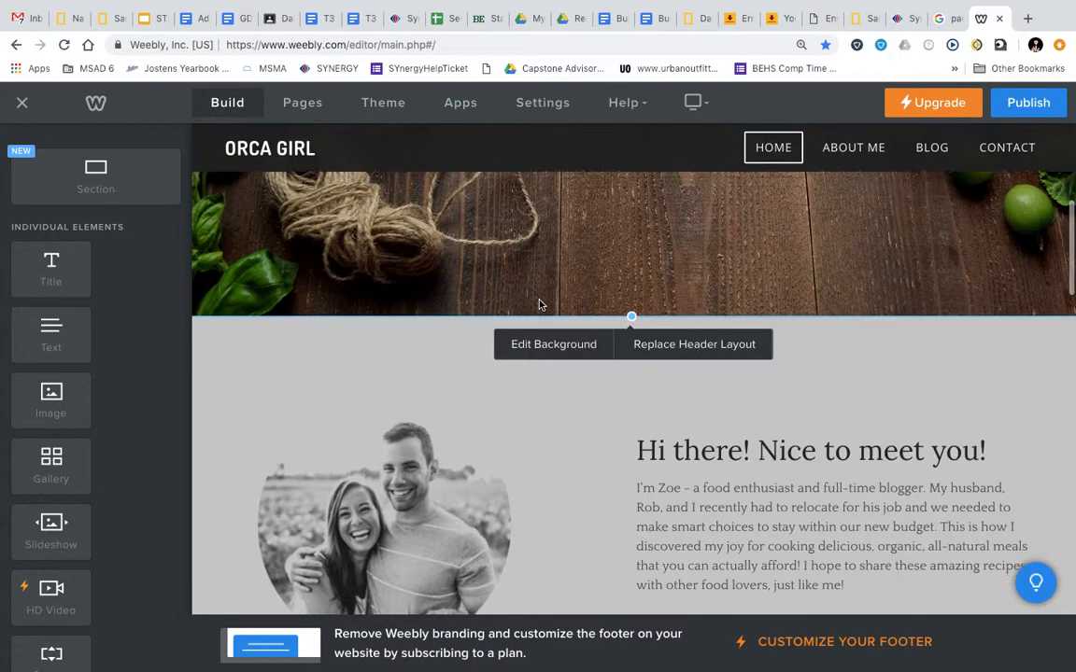
scroll(539, 305, up, 4)
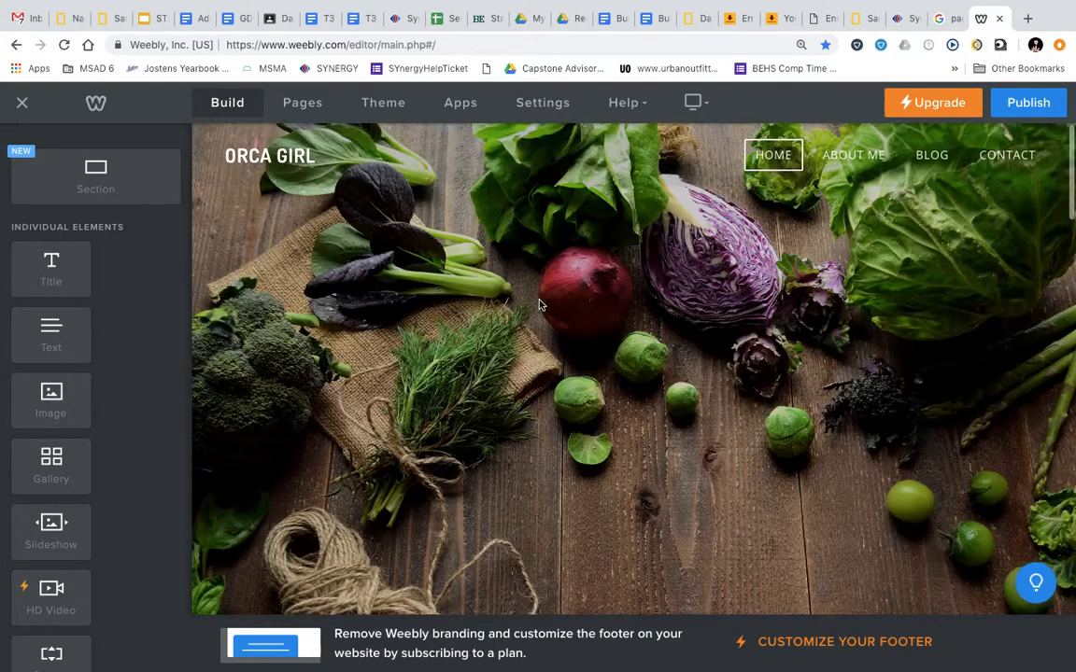
scroll(539, 305, down, 1)
scroll(539, 304, up, 1)
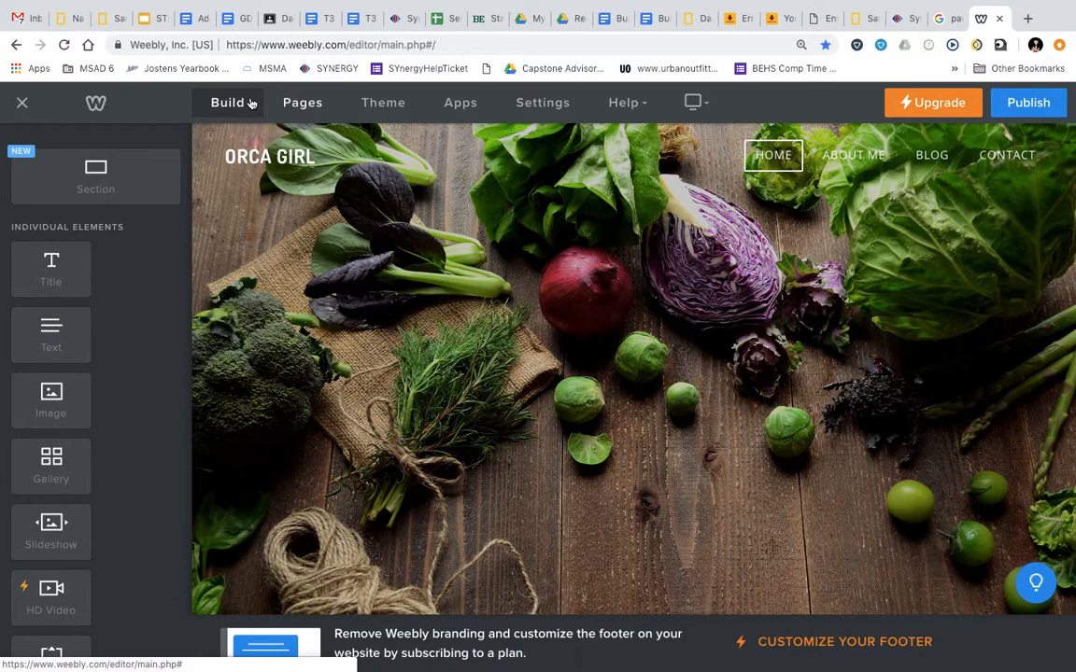
click(303, 105)
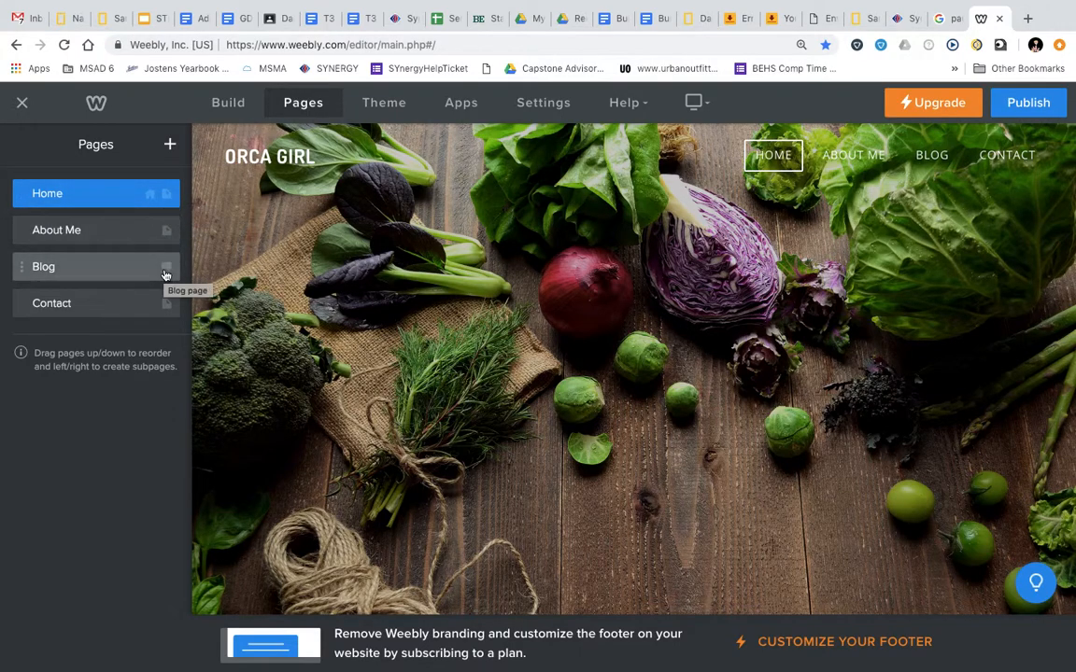
Delete the Home, About Me and Contact pages
click(172, 204)
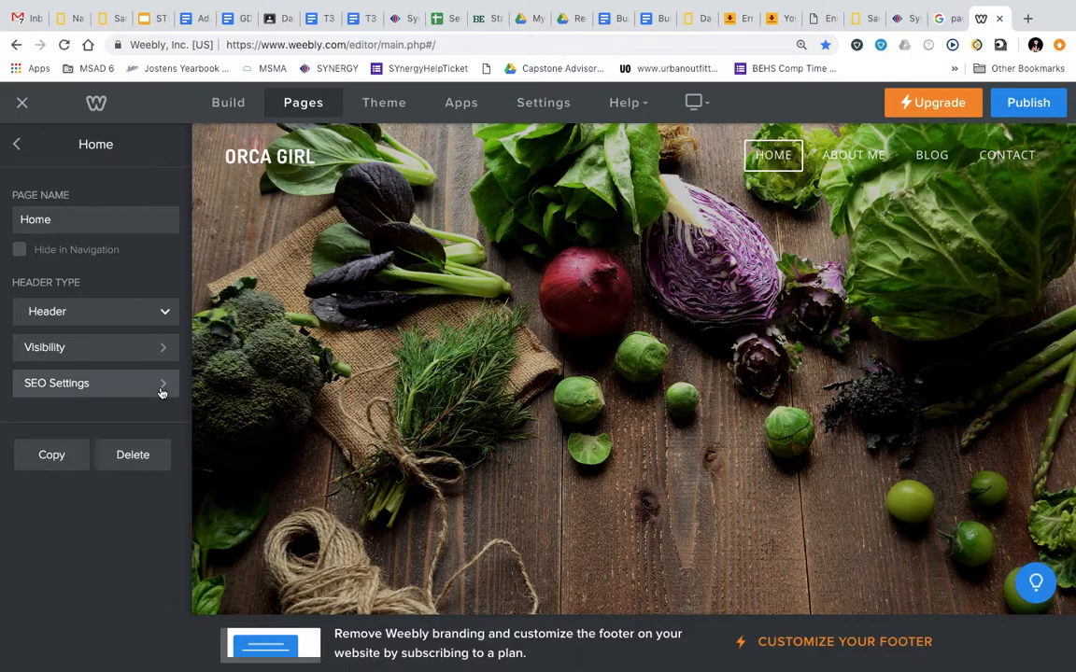
click(133, 455)
click(555, 400)
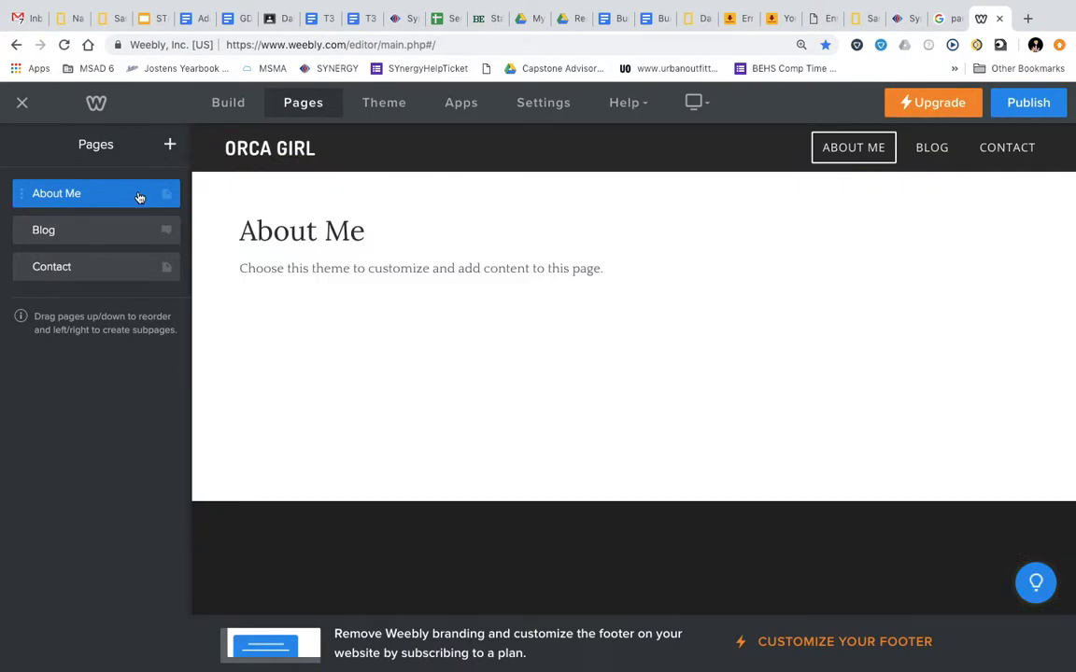
click(138, 199)
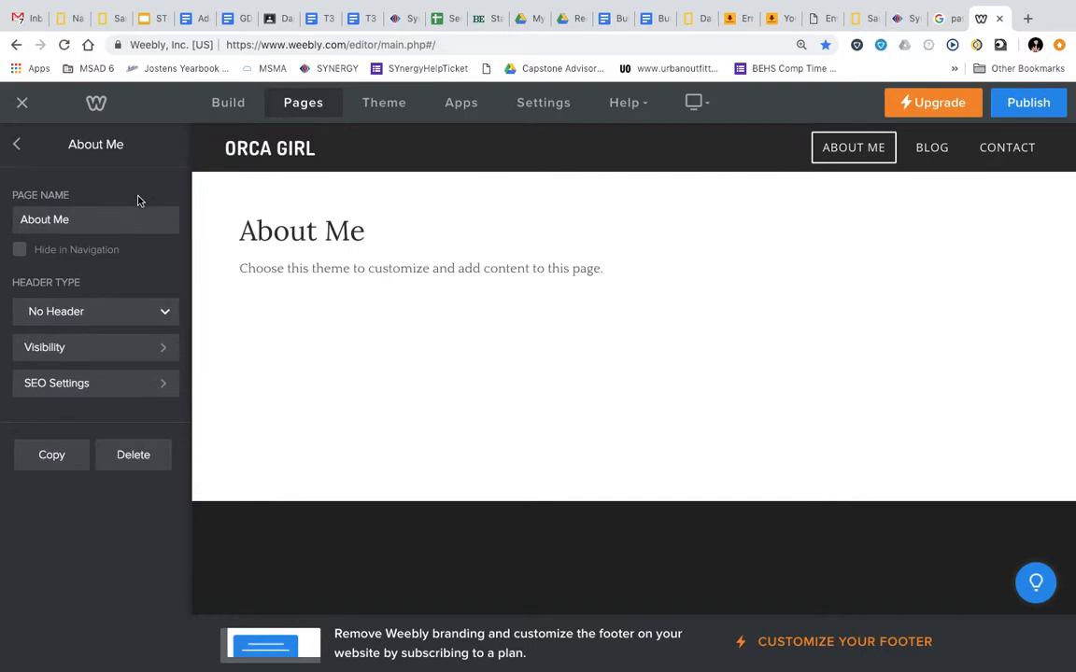
click(146, 456)
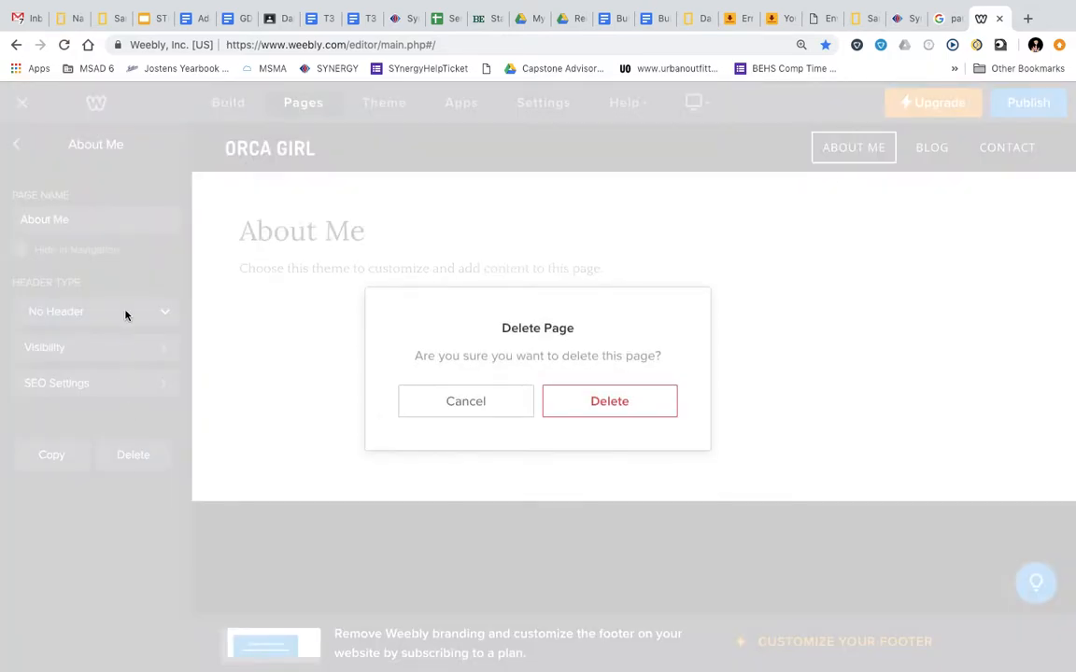
click(612, 409)
click(119, 237)
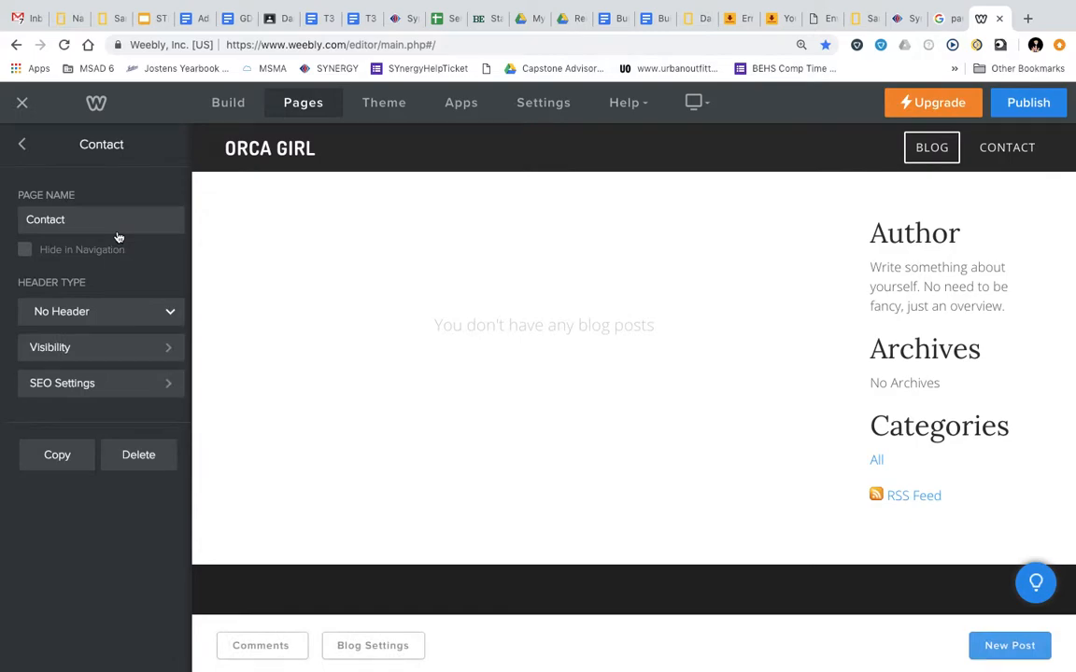
click(125, 469)
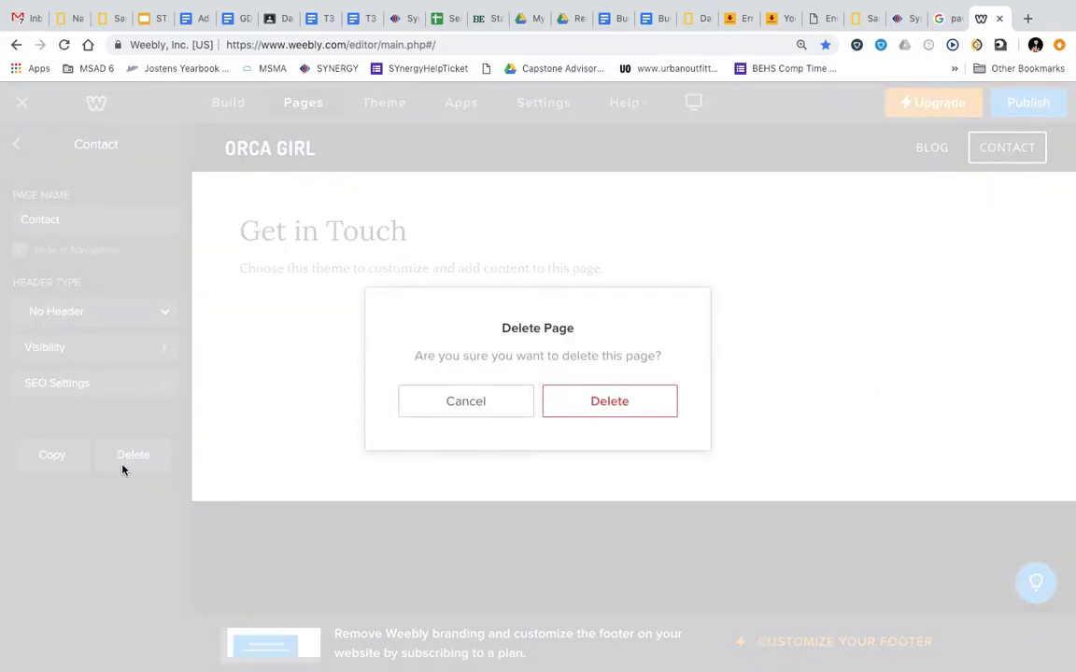
click(602, 409)
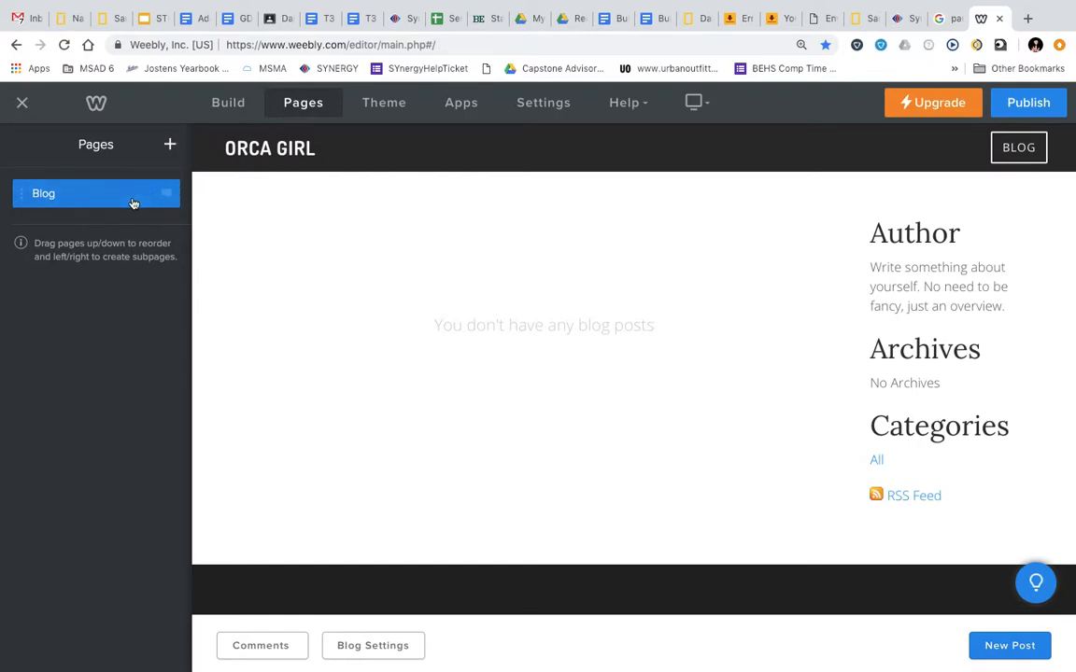
Open the Blog page's settings without adding a new page
click(170, 147)
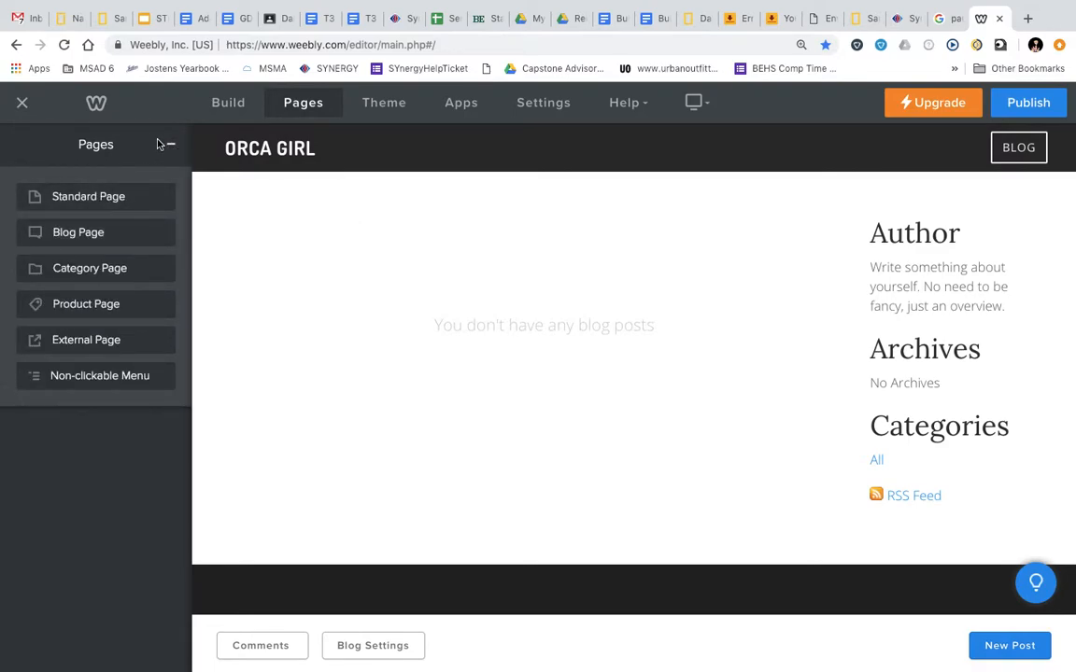
click(174, 147)
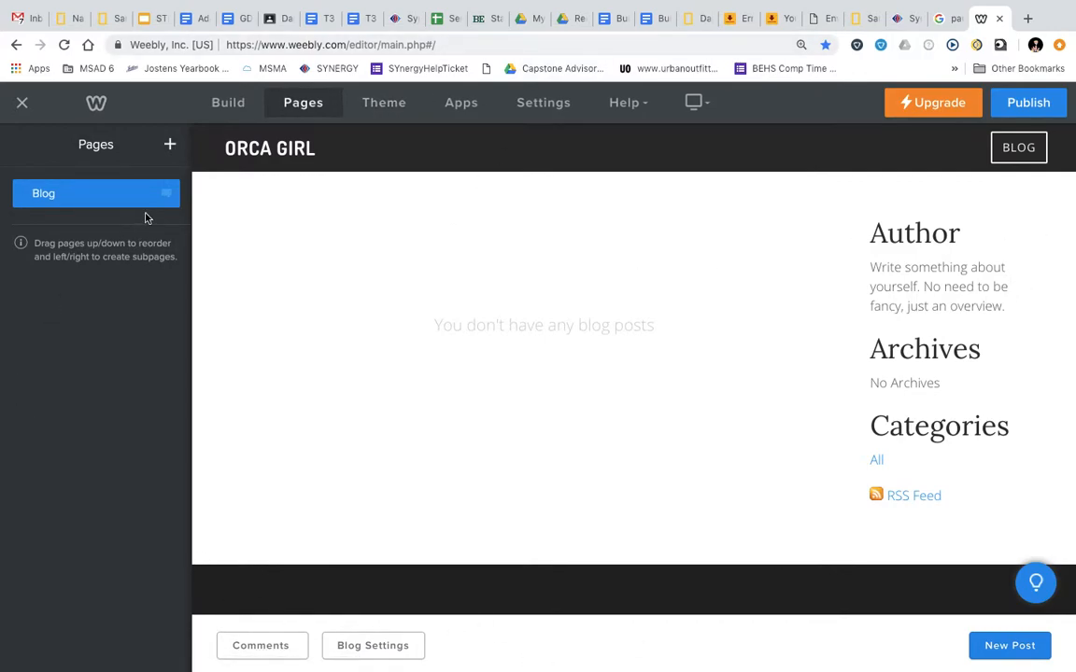
click(120, 198)
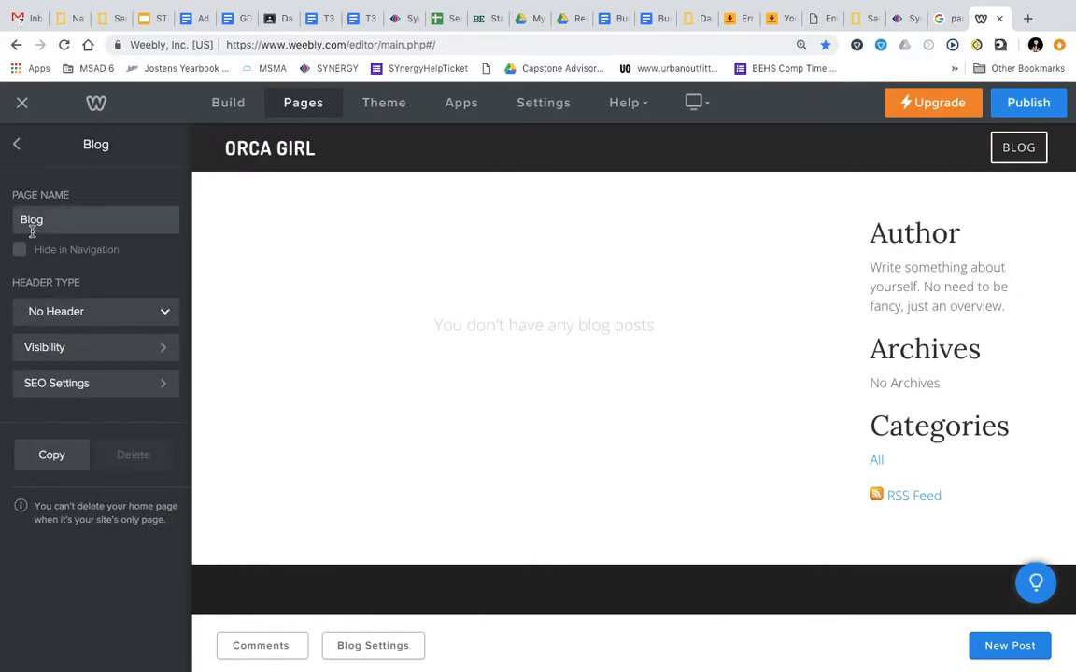
Switch the Blog page to the Header type and make its banner heading MY PICS
click(84, 311)
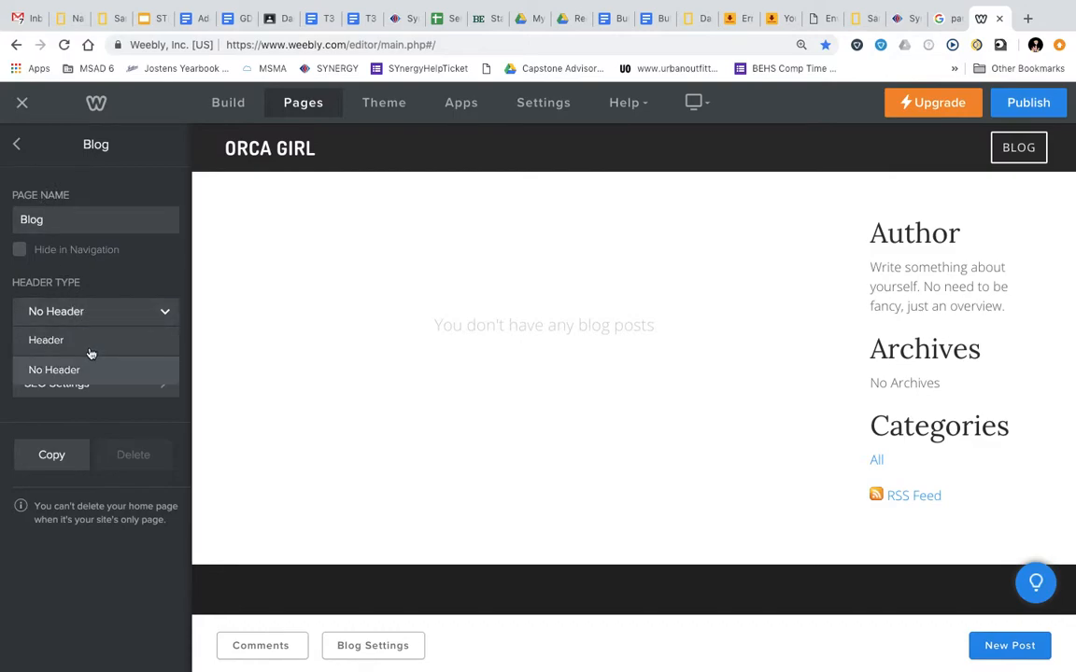
click(90, 342)
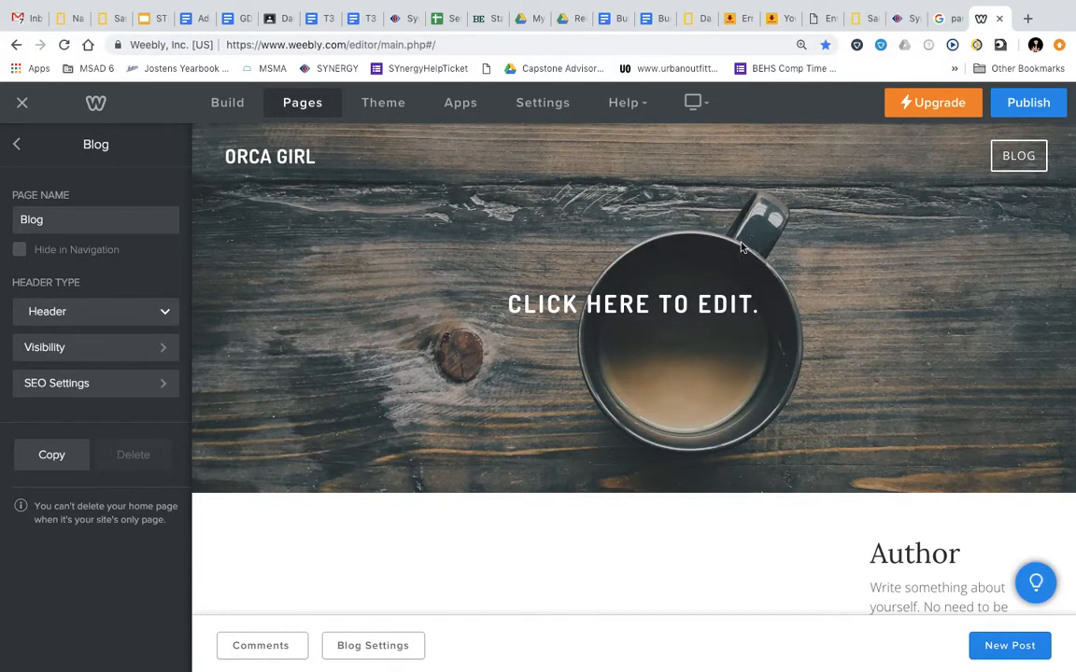
click(651, 315)
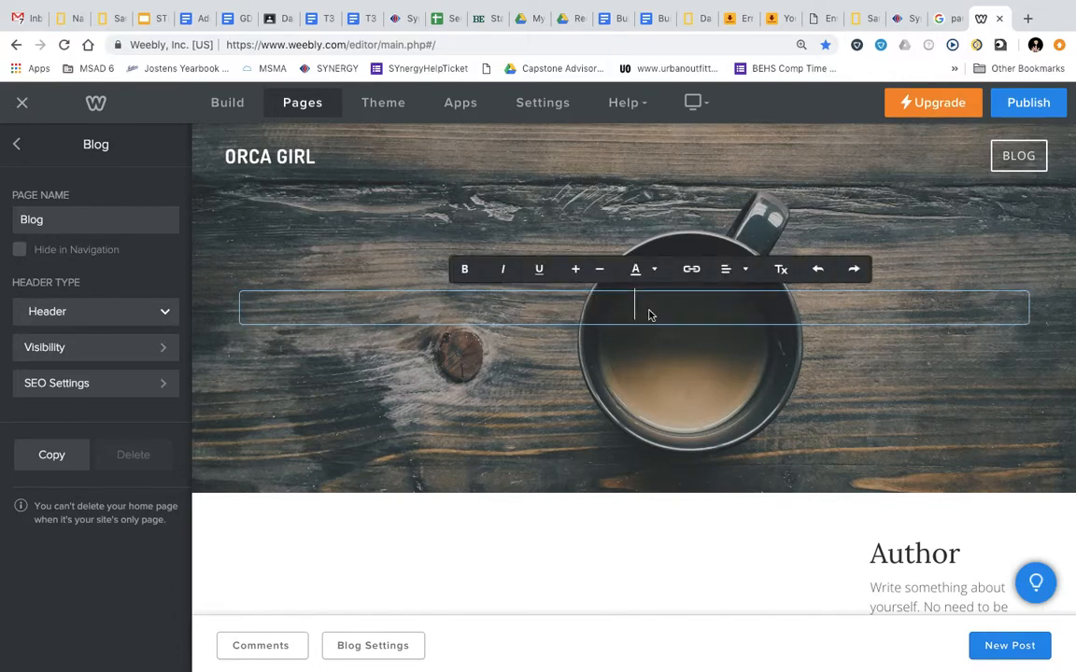
right_click(651, 314)
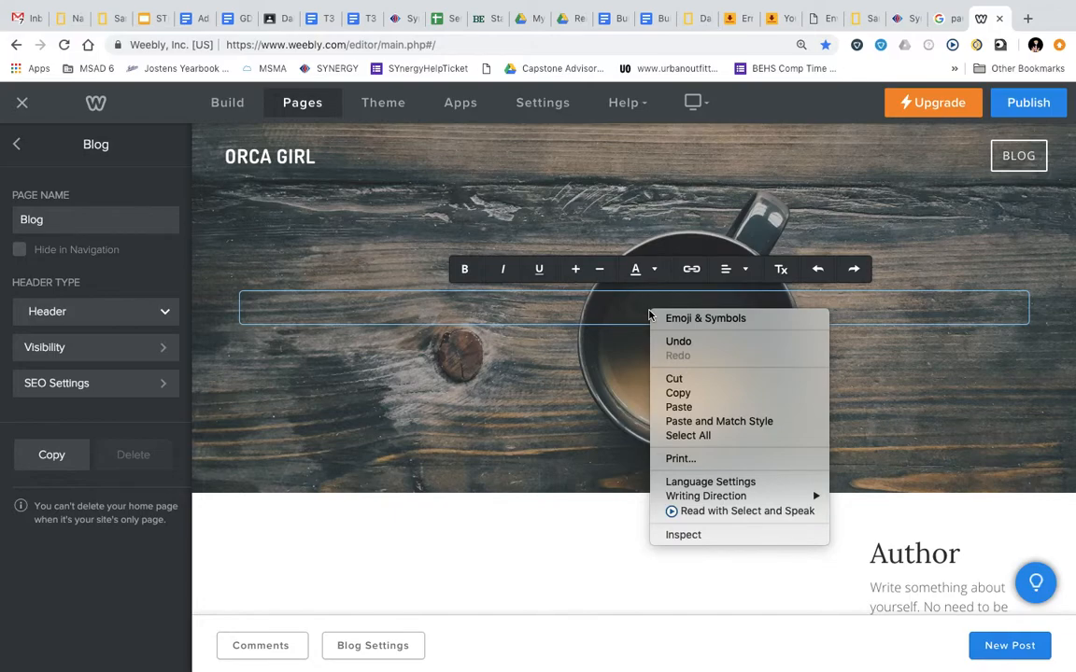
click(617, 320)
text(MY PICS)
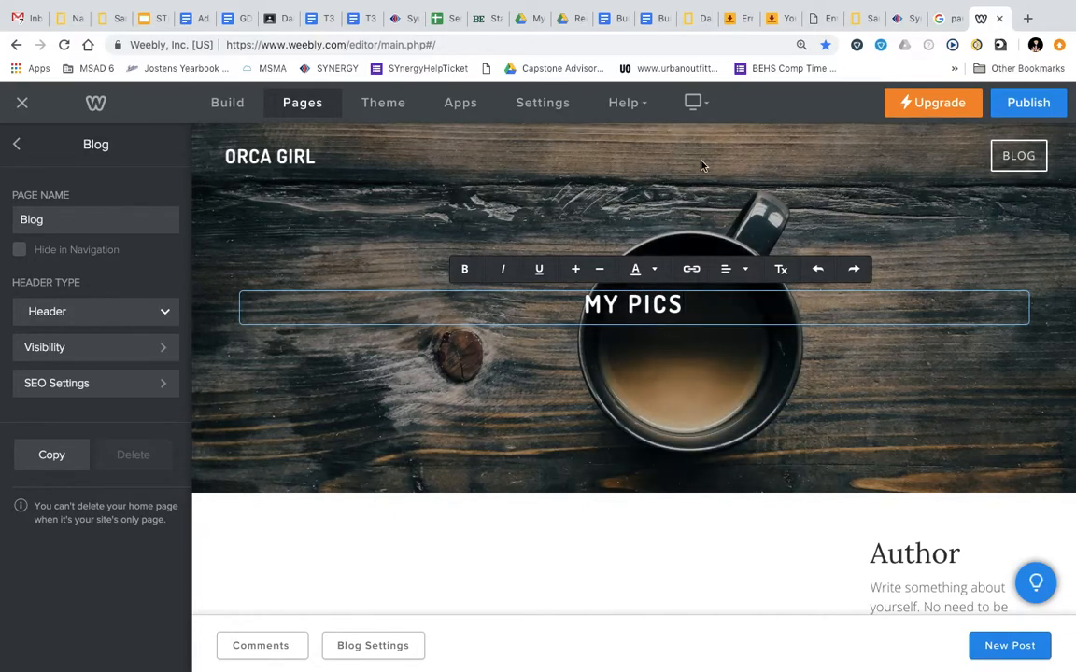
click(701, 163)
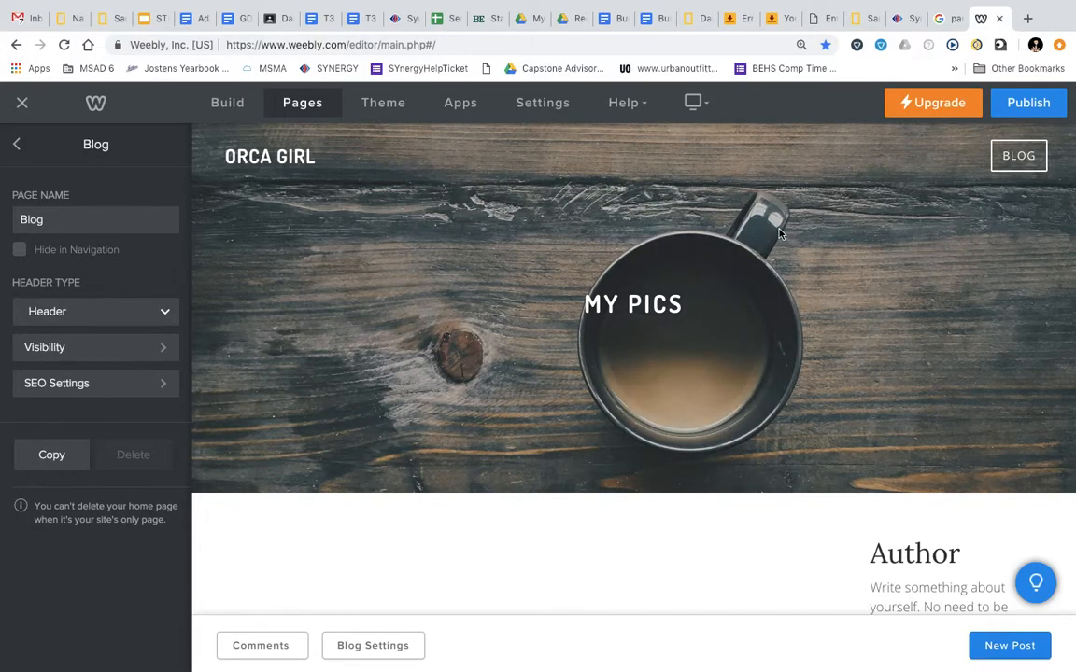
click(778, 228)
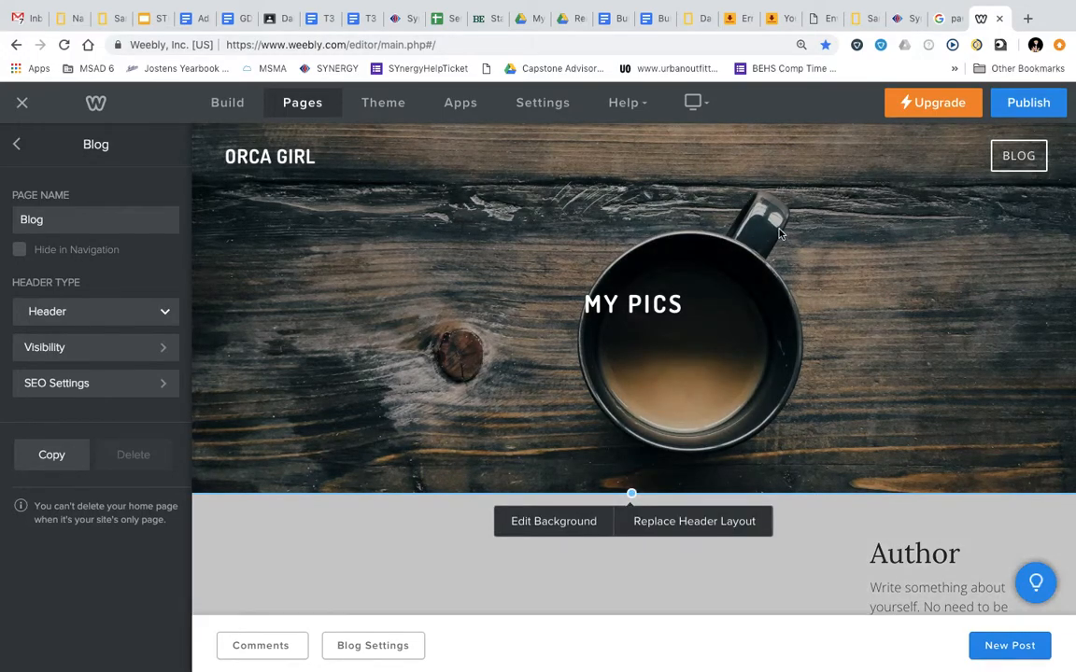
Open the header's Edit Background settings and switch the background type to a solid colour
click(554, 522)
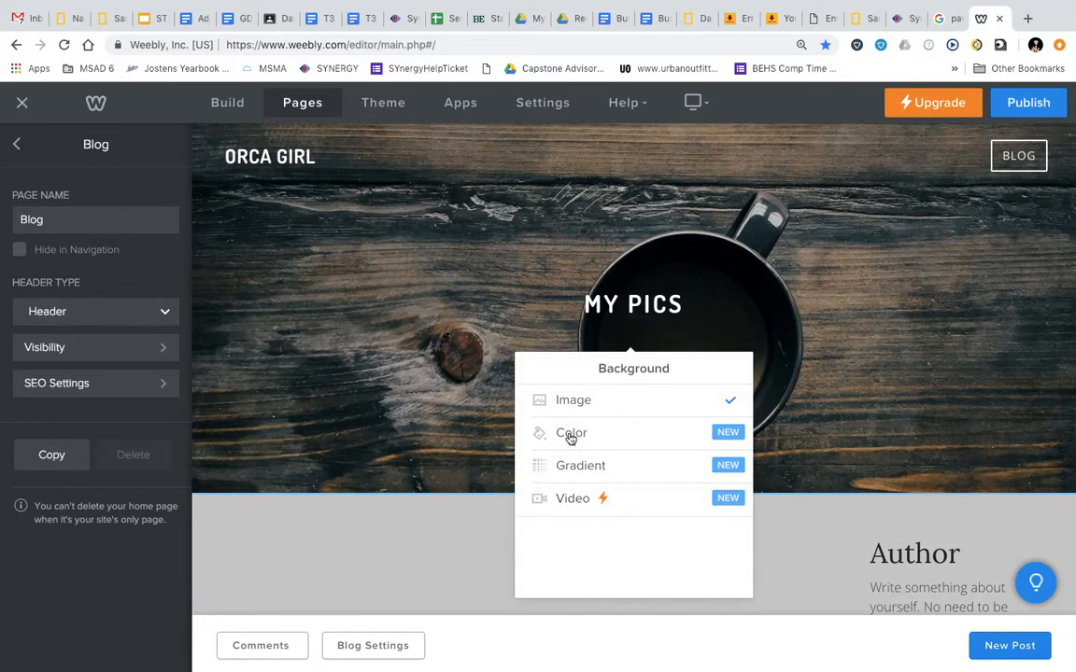
click(711, 400)
click(711, 400)
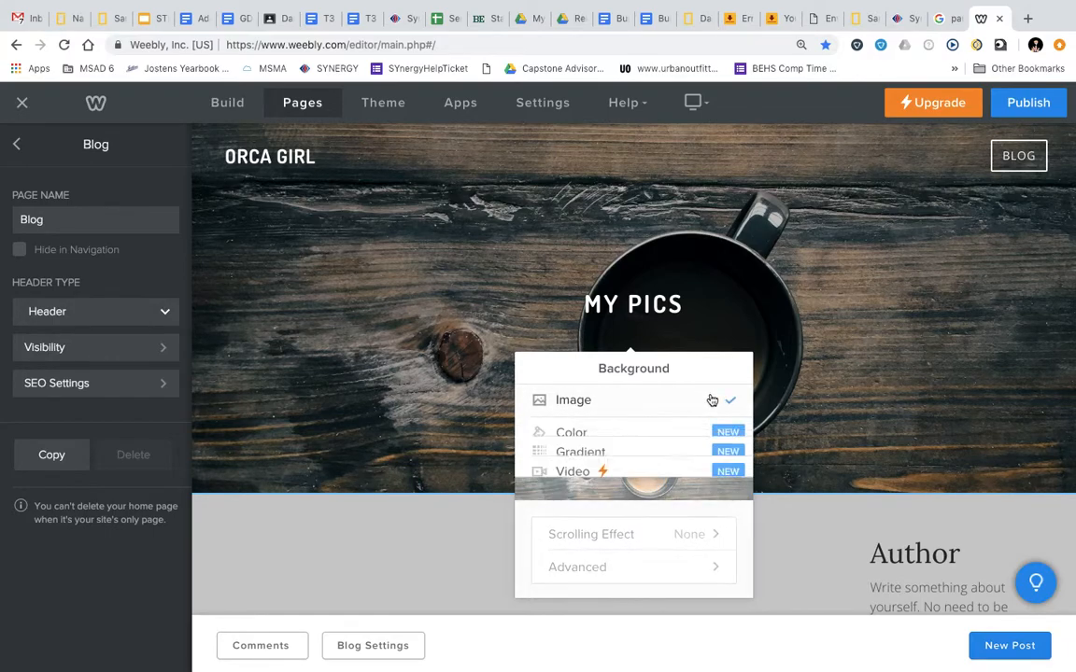
click(712, 399)
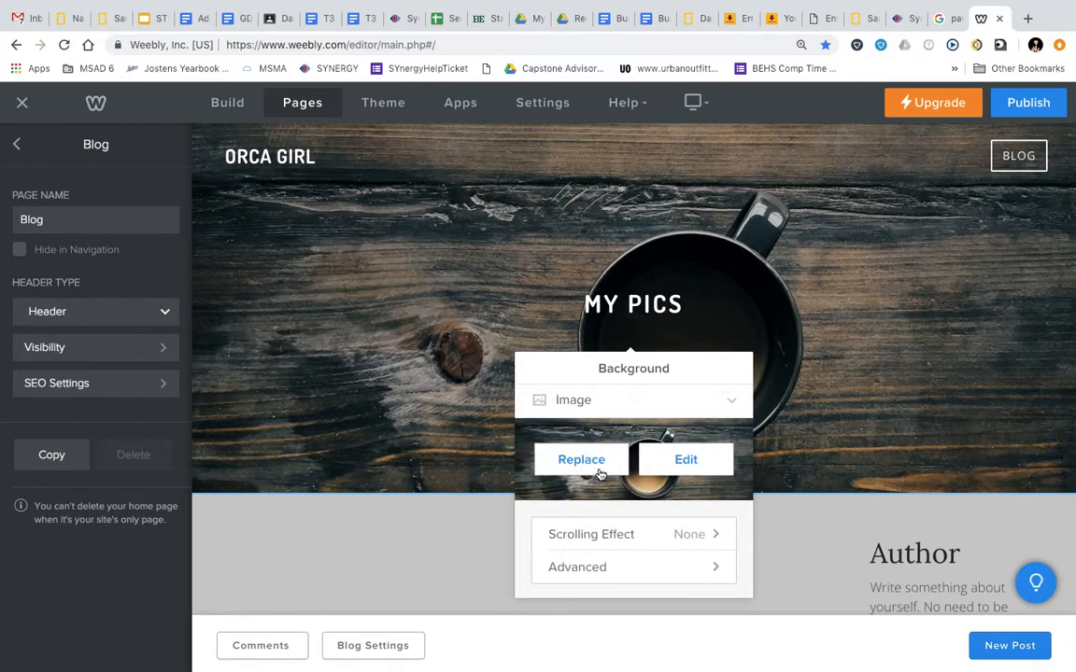
click(608, 414)
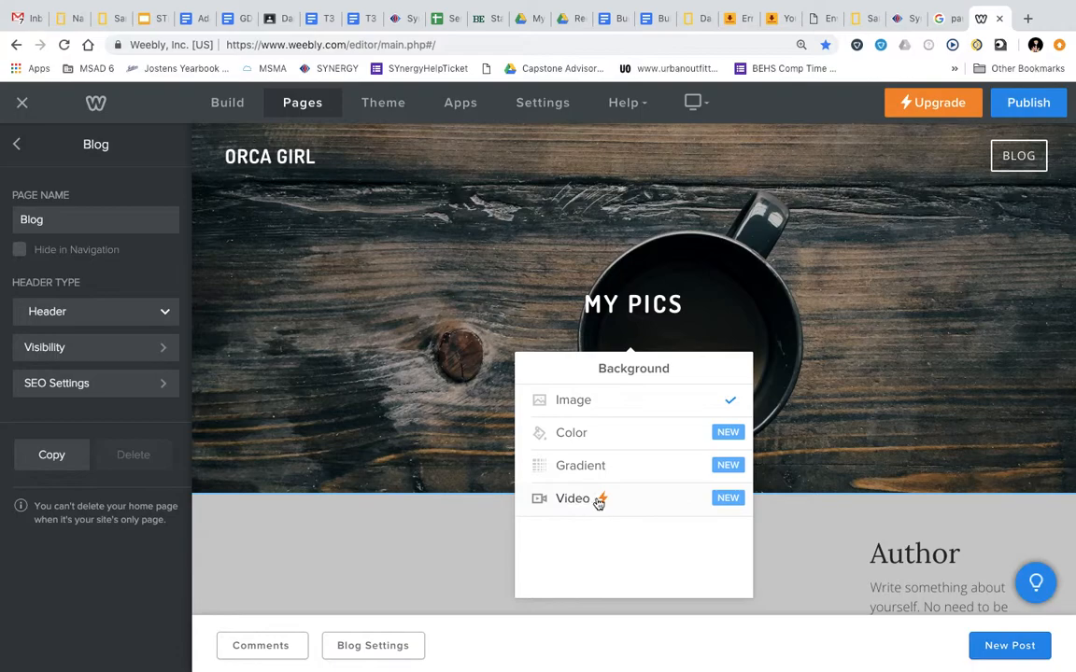
click(591, 434)
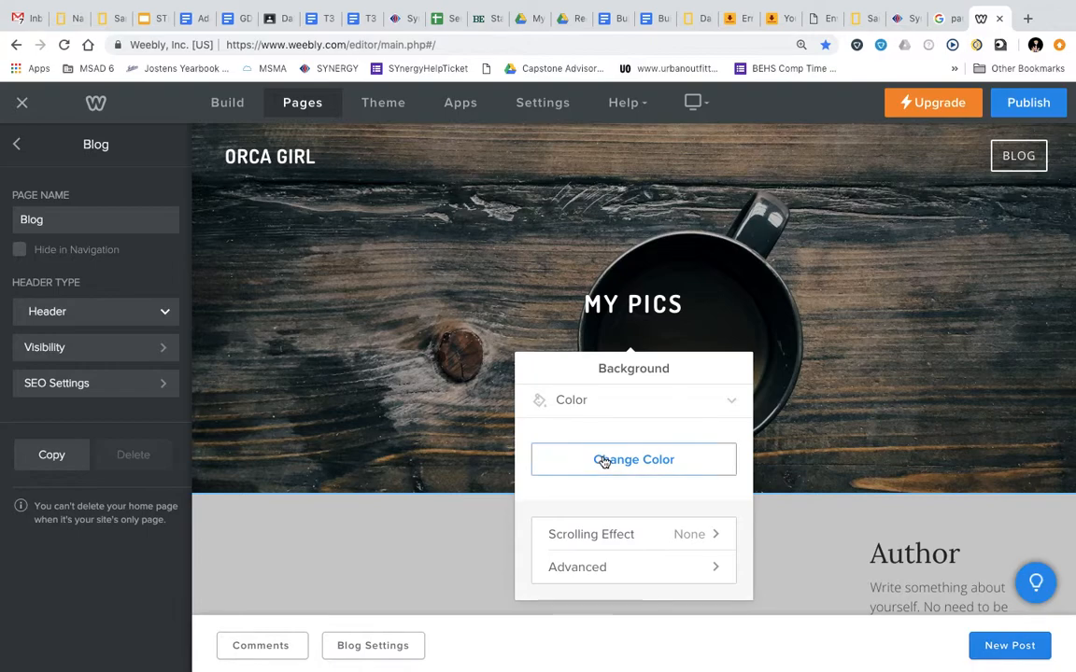
Tune the header colour in the picker to a slightly redder orange, then close the picker
click(603, 461)
mouse_move(558, 444)
mouse_down()
mouse_move(701, 430)
mouse_move(569, 439)
mouse_up()
click(683, 462)
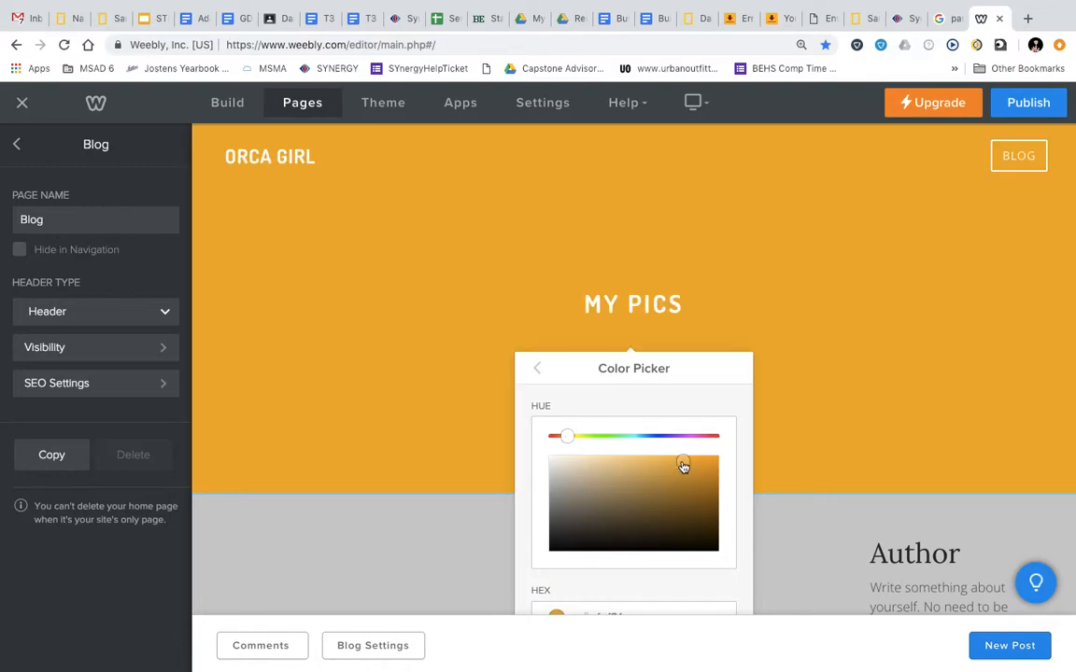
drag(564, 437, 554, 439)
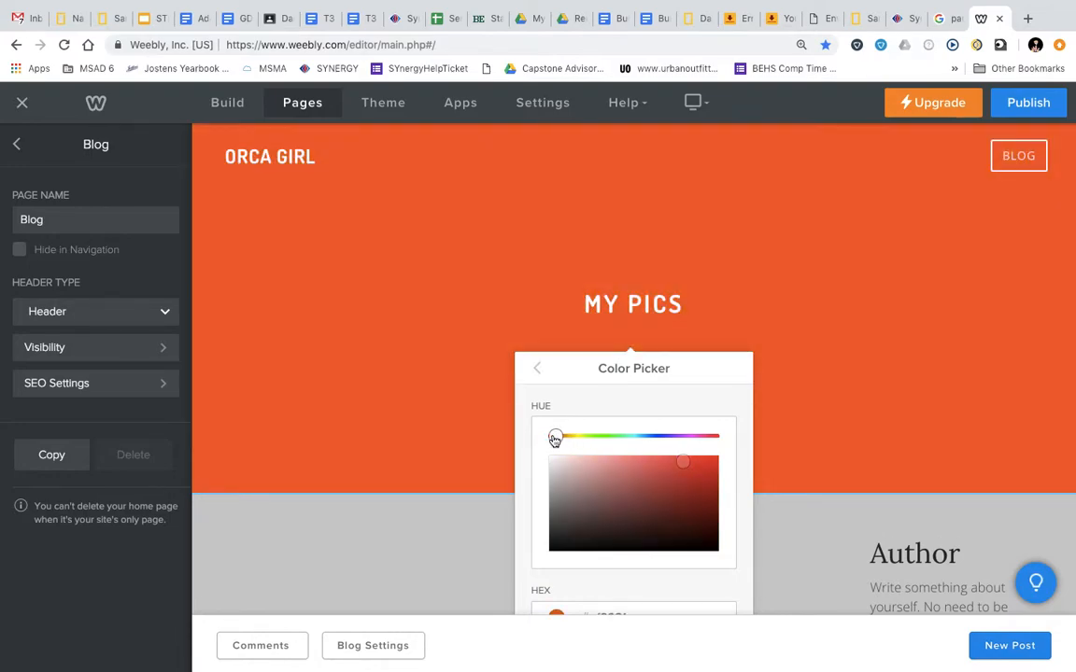
drag(684, 464, 695, 463)
scroll(686, 489, down, 2)
scroll(687, 490, up, 2)
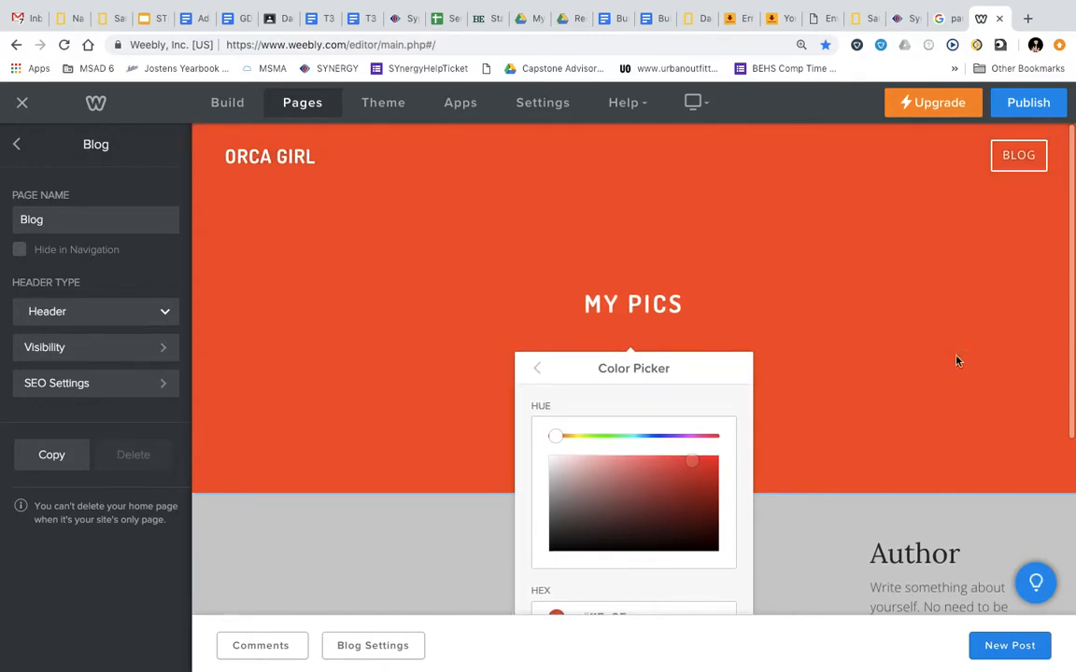
click(1024, 333)
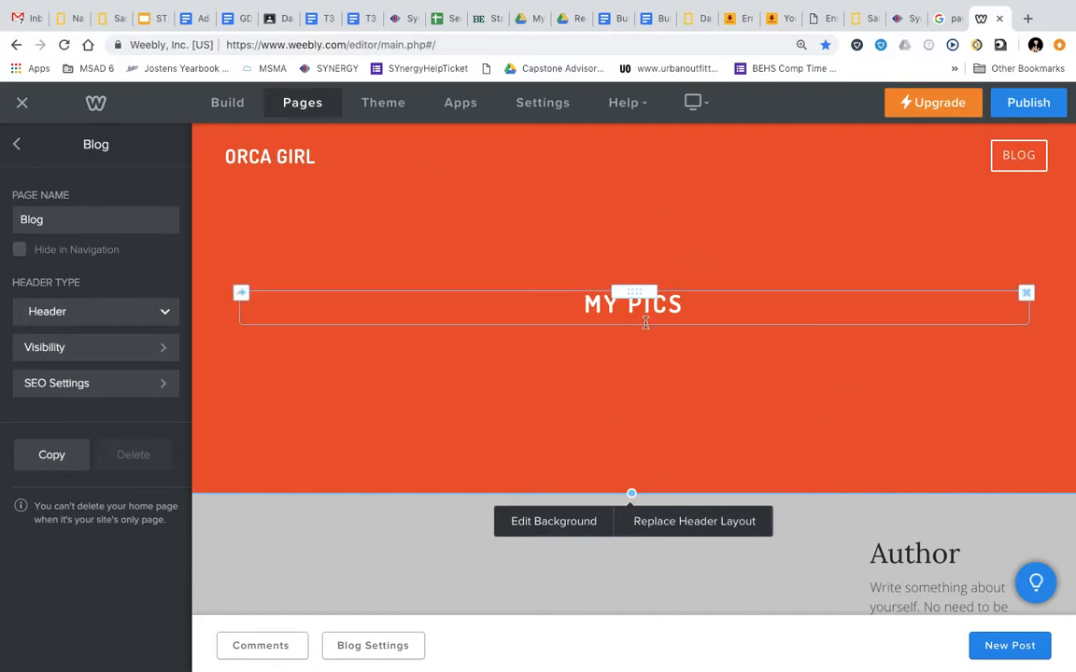
scroll(955, 583, down, 3)
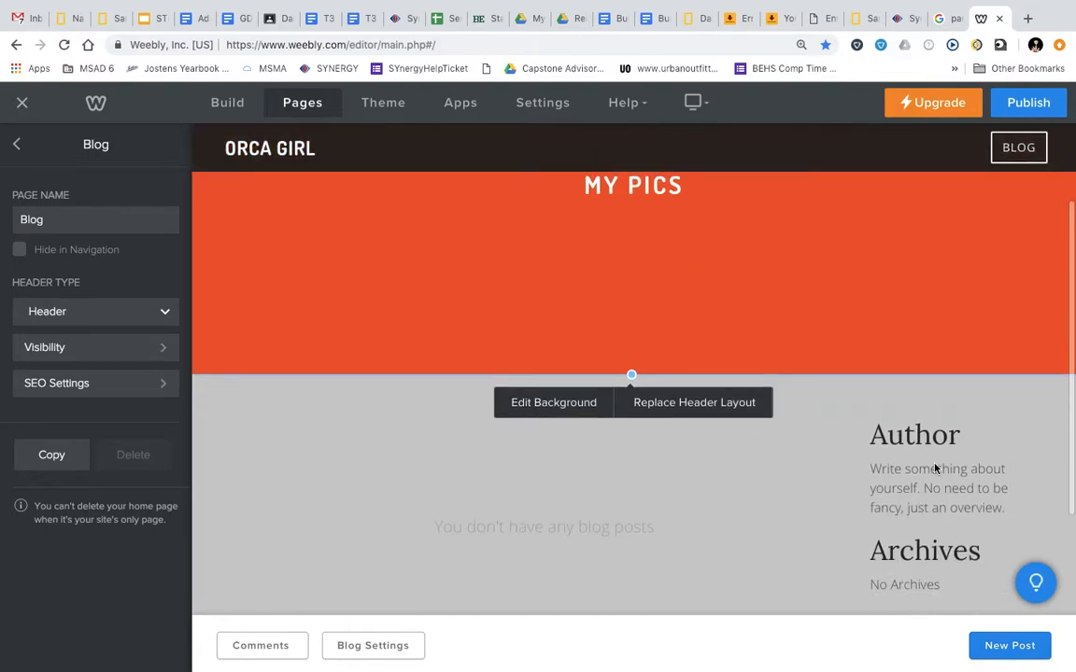
Replace the Author heading with the author's initials and the blurb with 'I am a photography and graphic design teacher living in Maine'
click(932, 436)
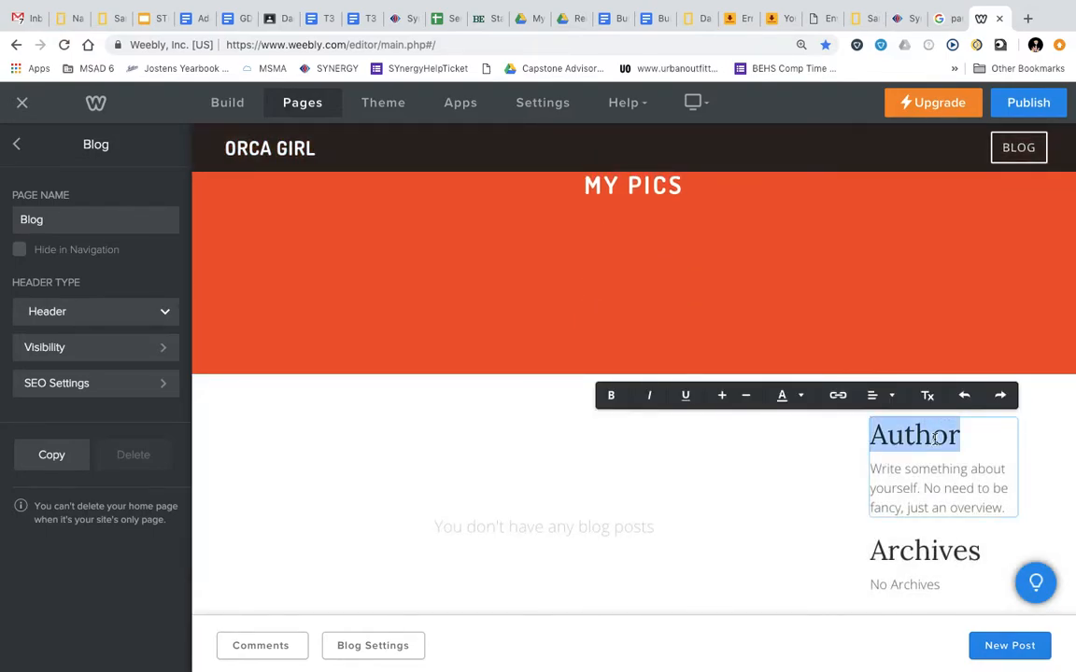
text(STB)
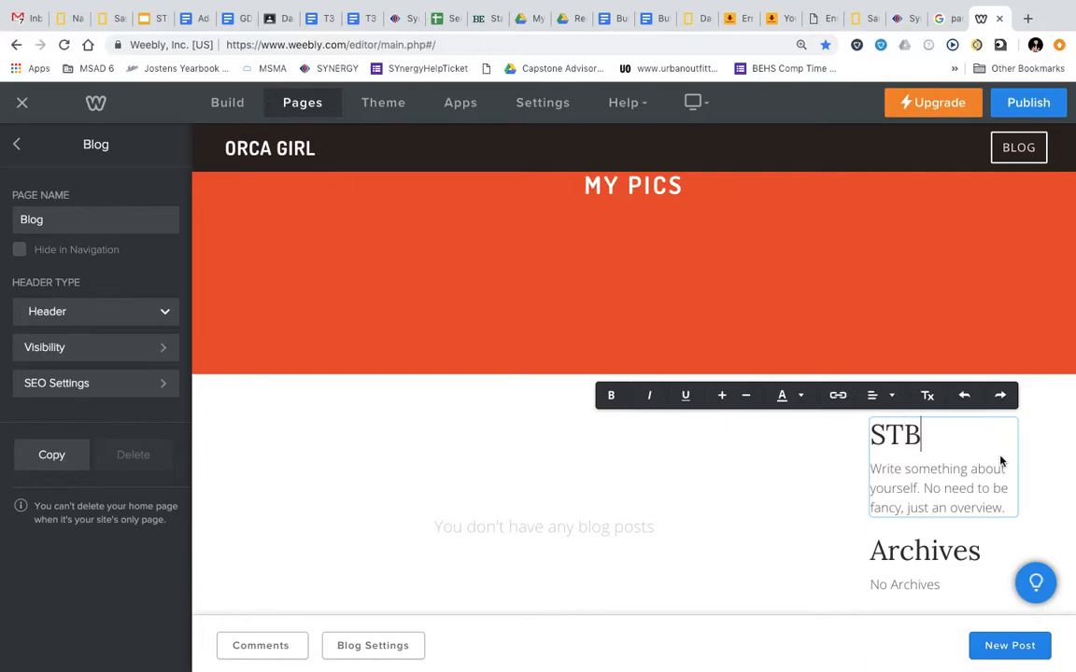
drag(1008, 507, 866, 473)
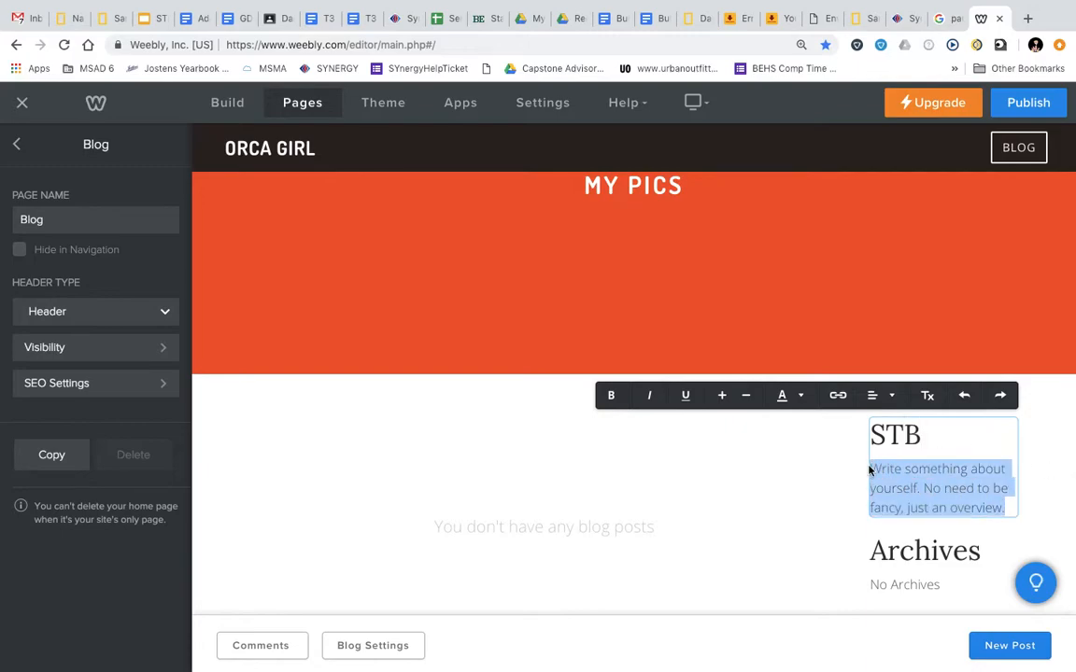
text(I am a photography and graphic d)
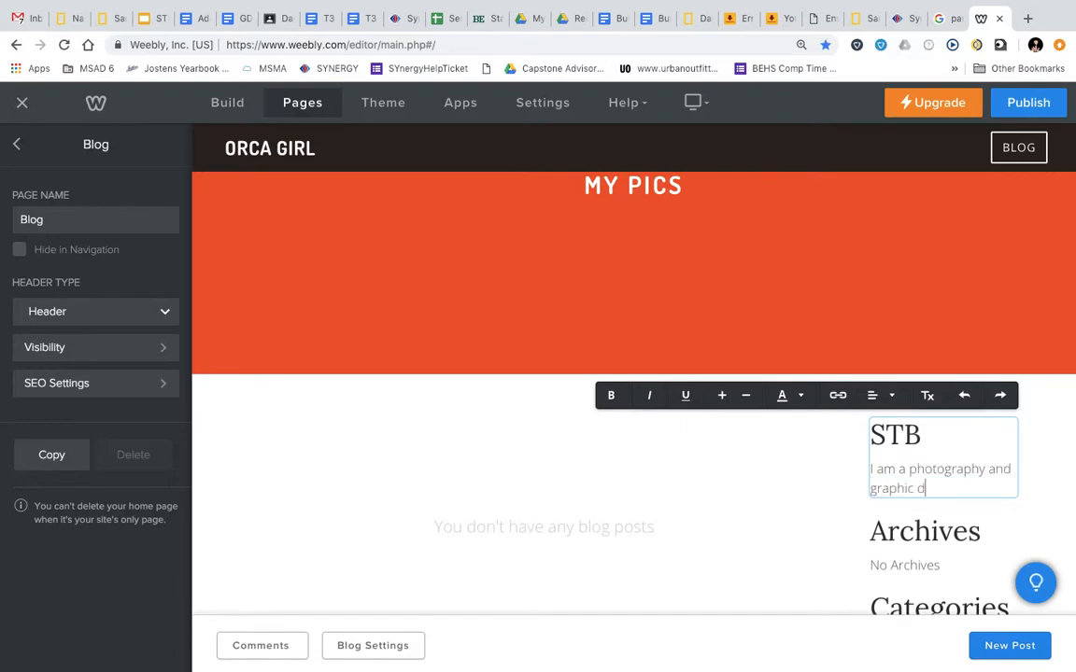
text(esign teacher l)
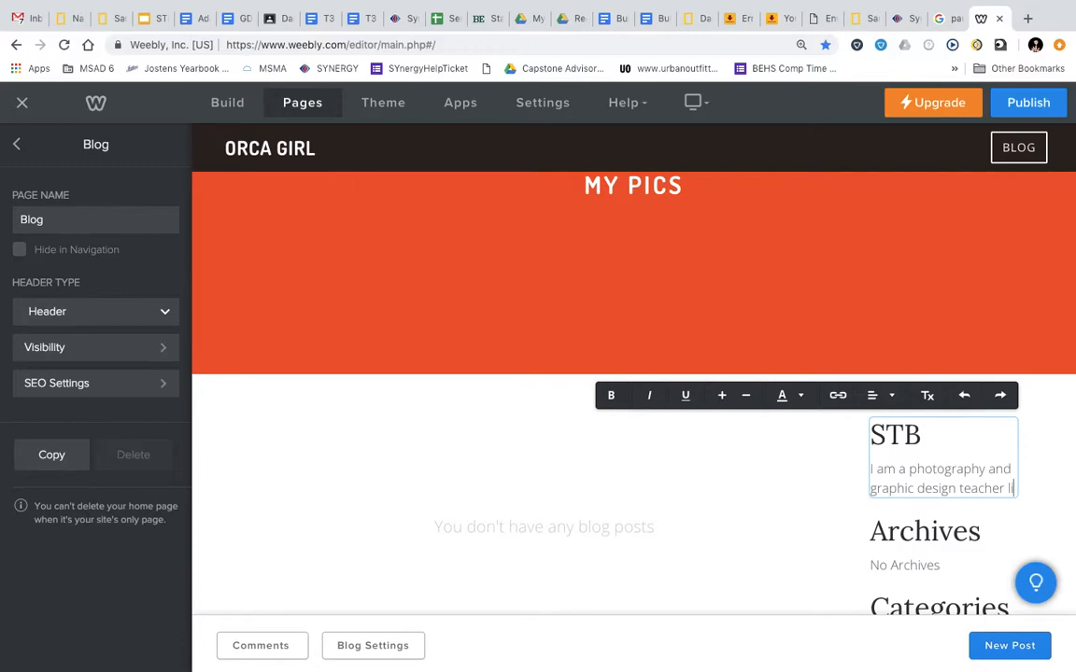
text(iving in main)
key(BackSpace)
text(Maine)
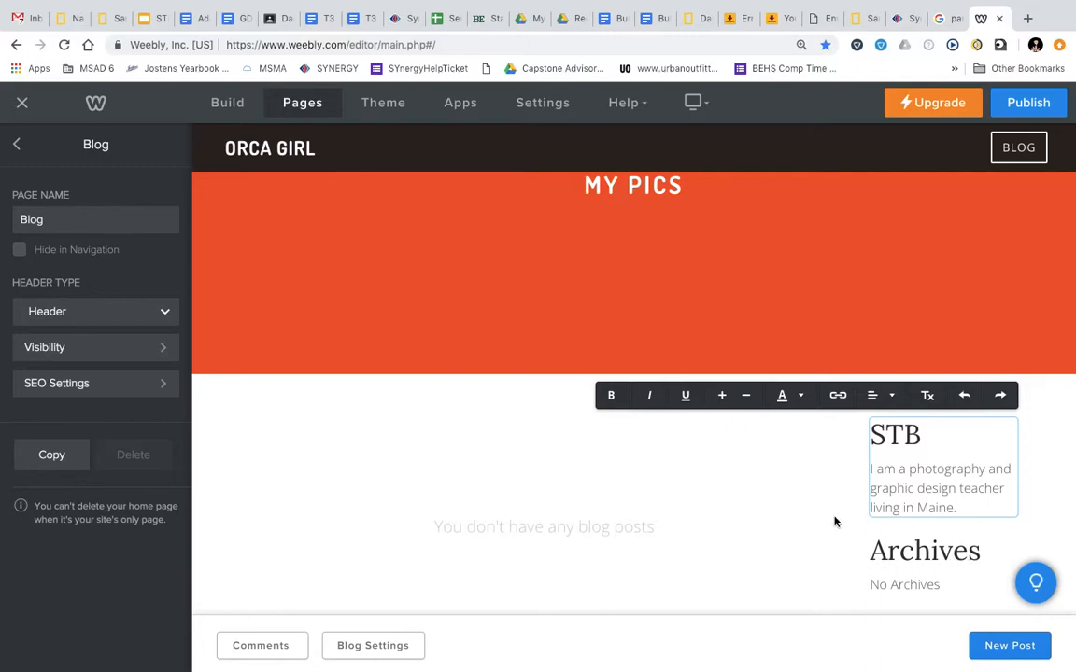
click(776, 525)
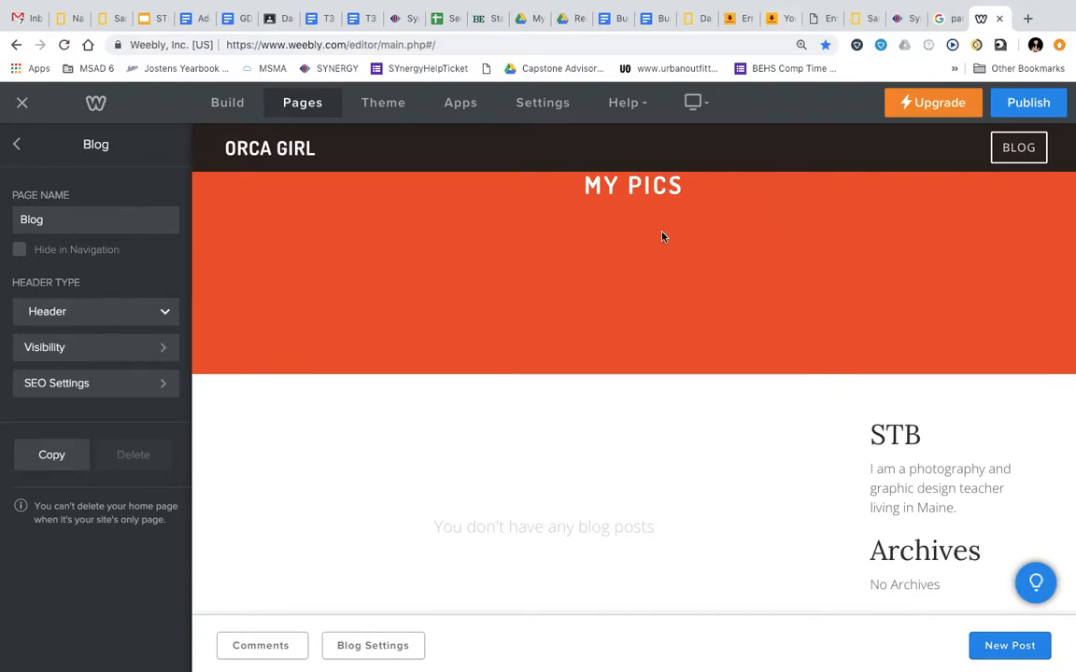
scroll(627, 330, up, 3)
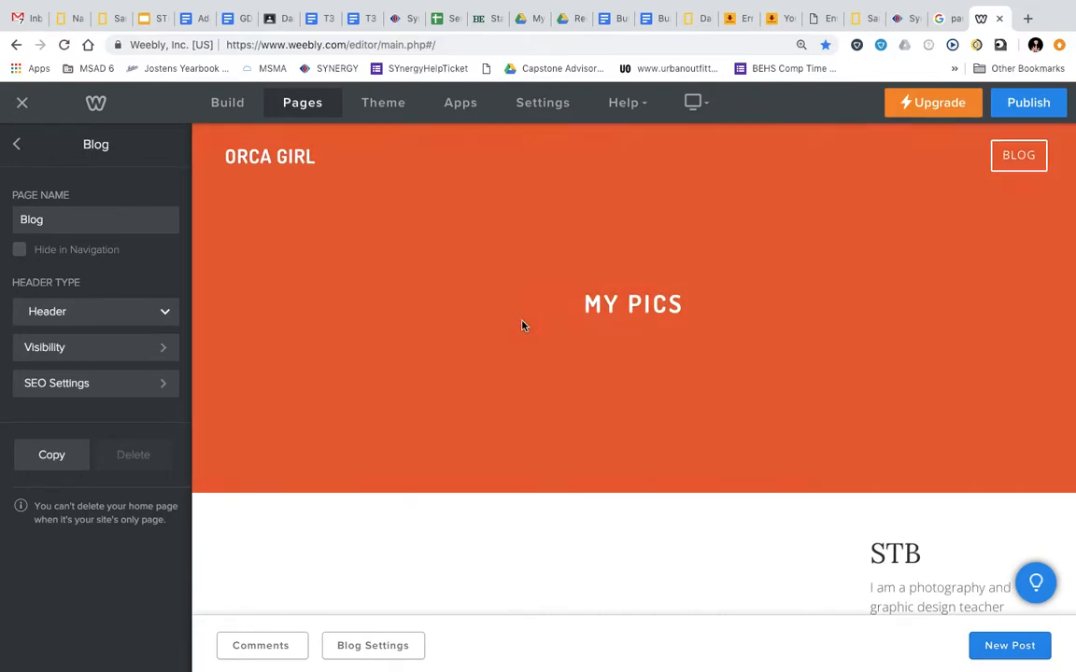
scroll(532, 466, down, 2)
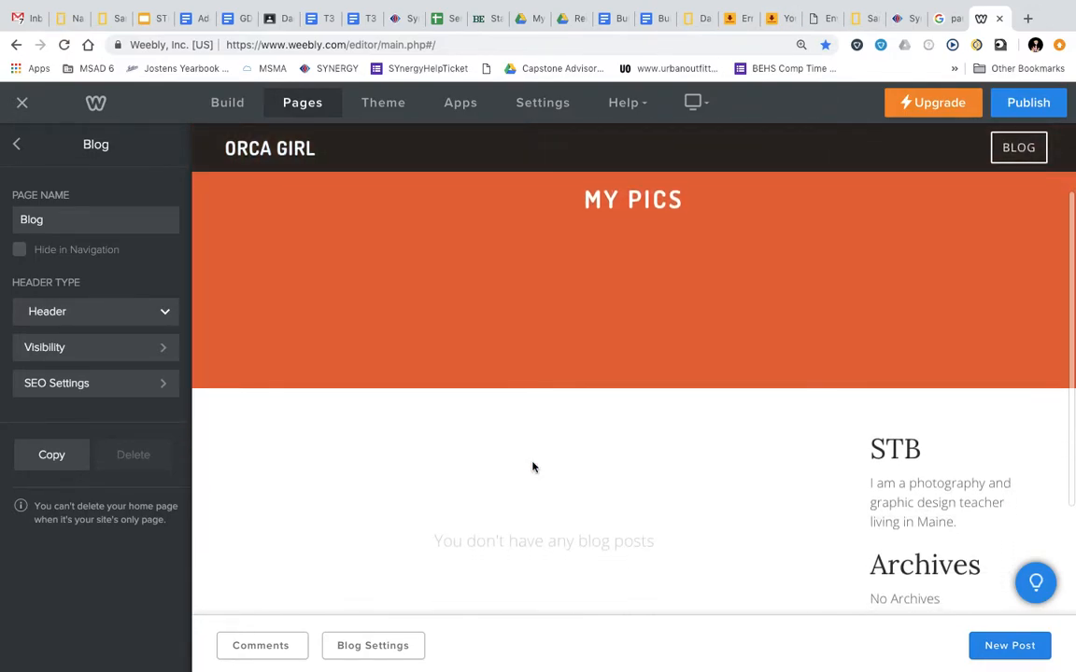
scroll(533, 467, up, 1)
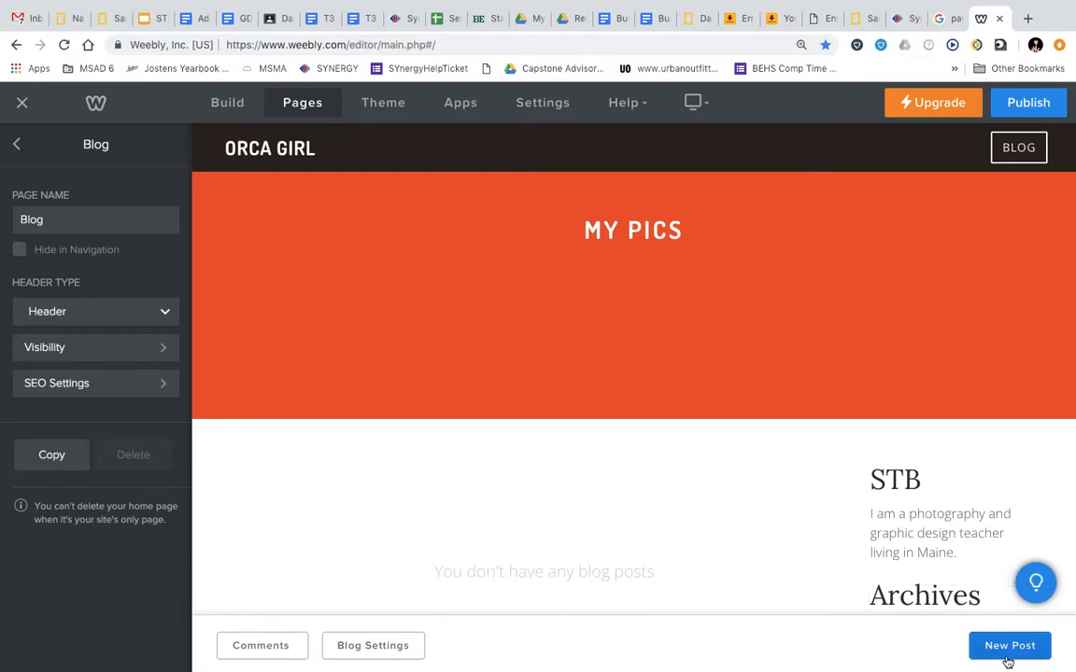
scroll(869, 515, up, 2)
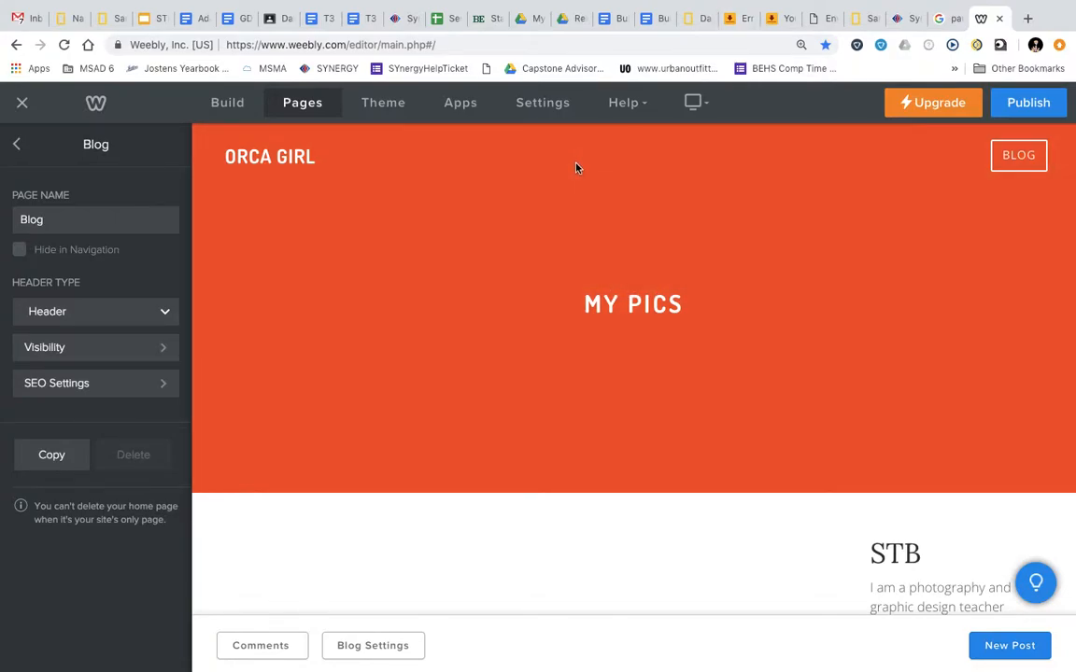
scroll(606, 370, down, 3)
scroll(604, 360, up, 3)
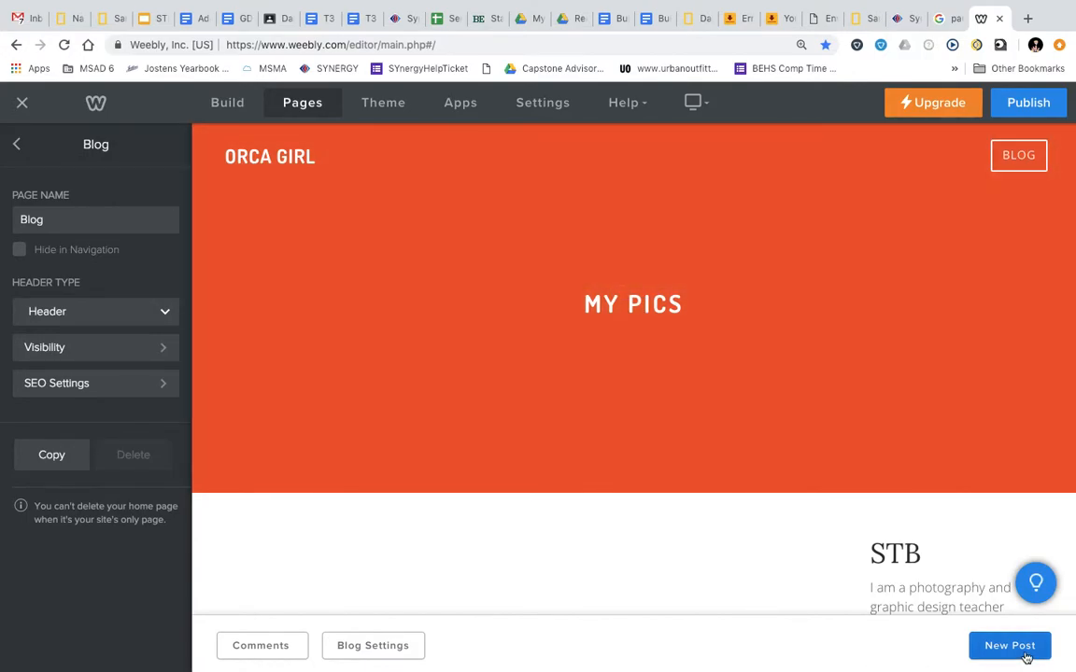
Create a New Post and put the caret in its empty Post Title field
click(1010, 645)
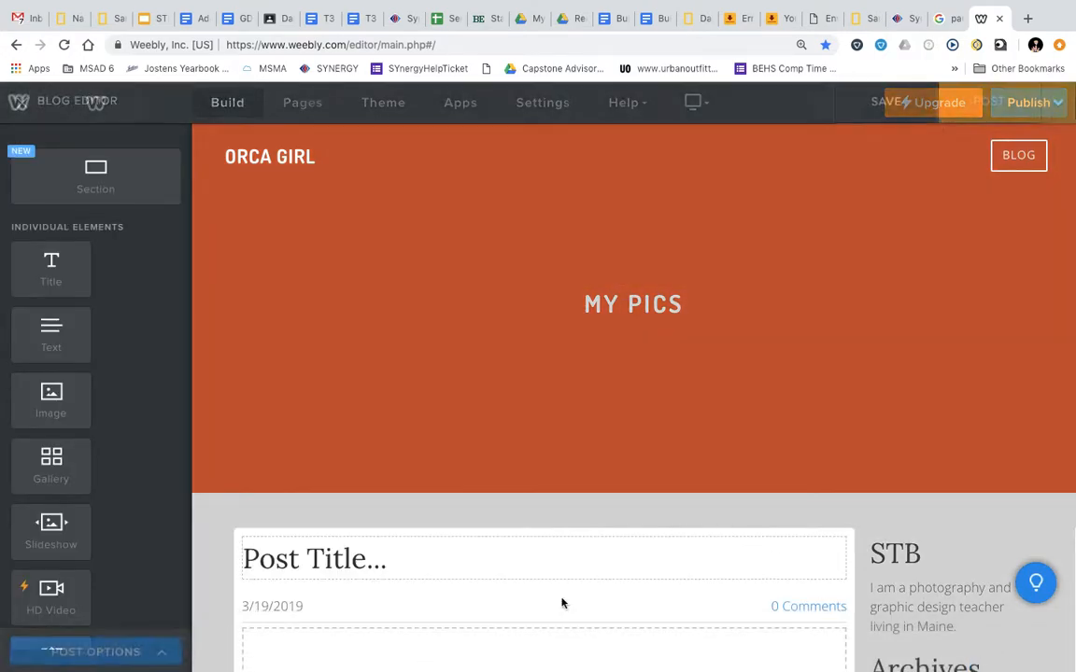
scroll(416, 549, down, 2)
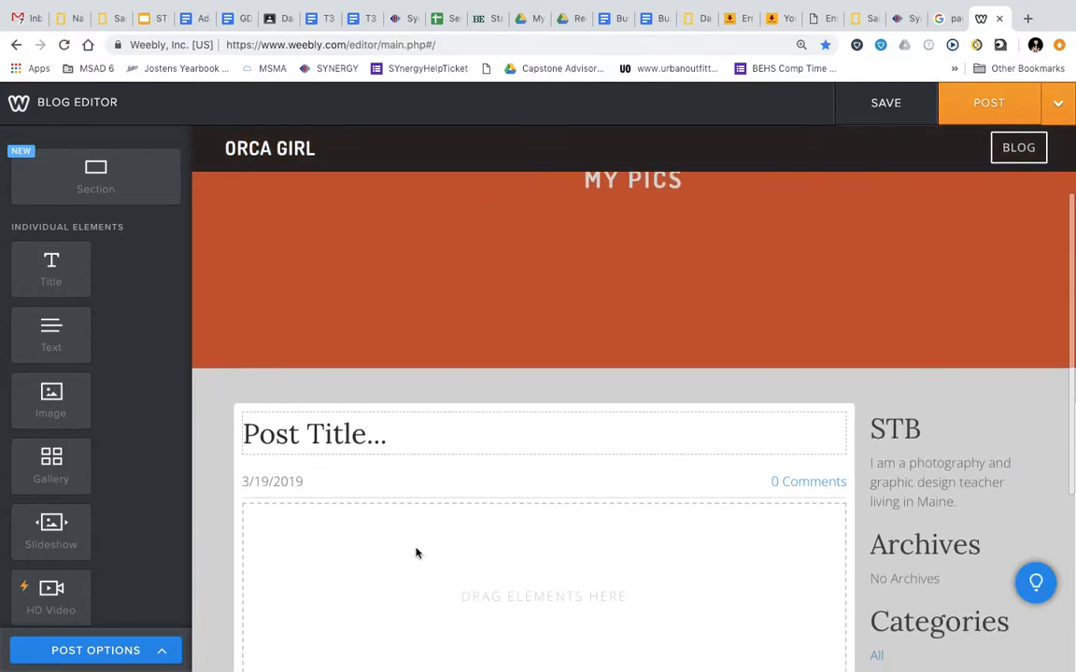
click(393, 436)
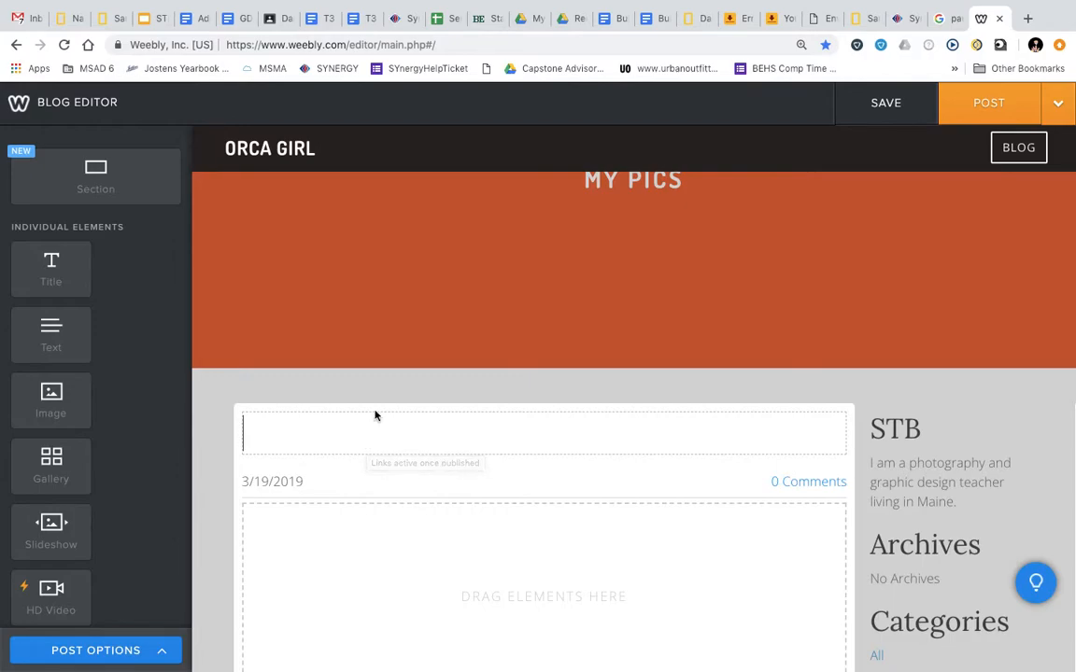
Enter 'My first post' as the post title, then browse the elements panel
text(My fi)
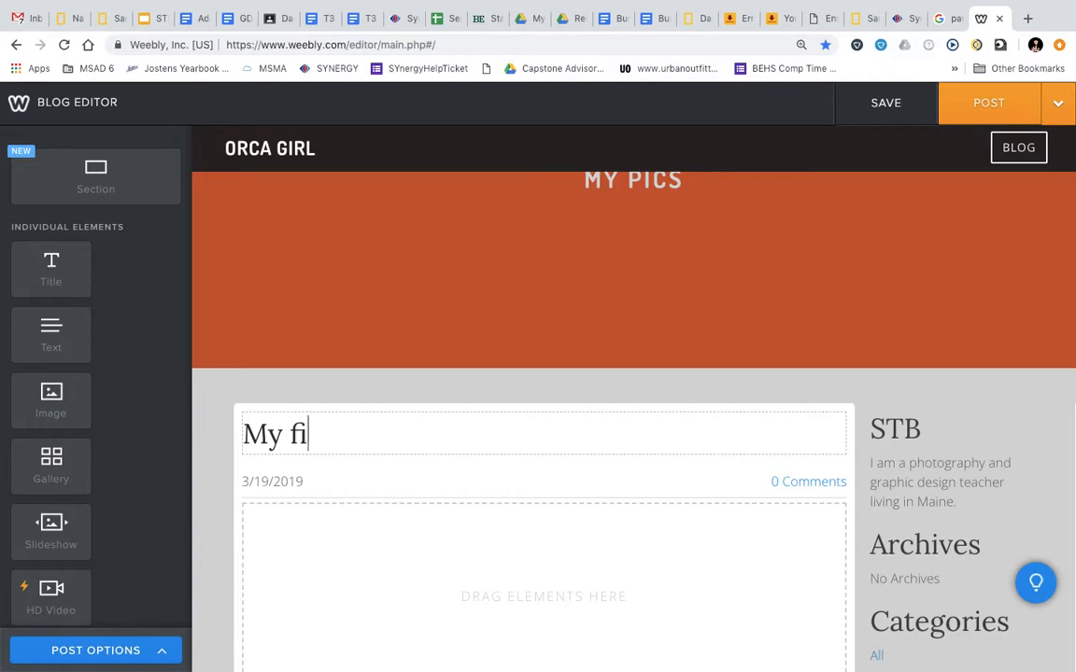
text(rst post)
click(419, 530)
scroll(418, 530, down, 3)
scroll(494, 420, up, 2)
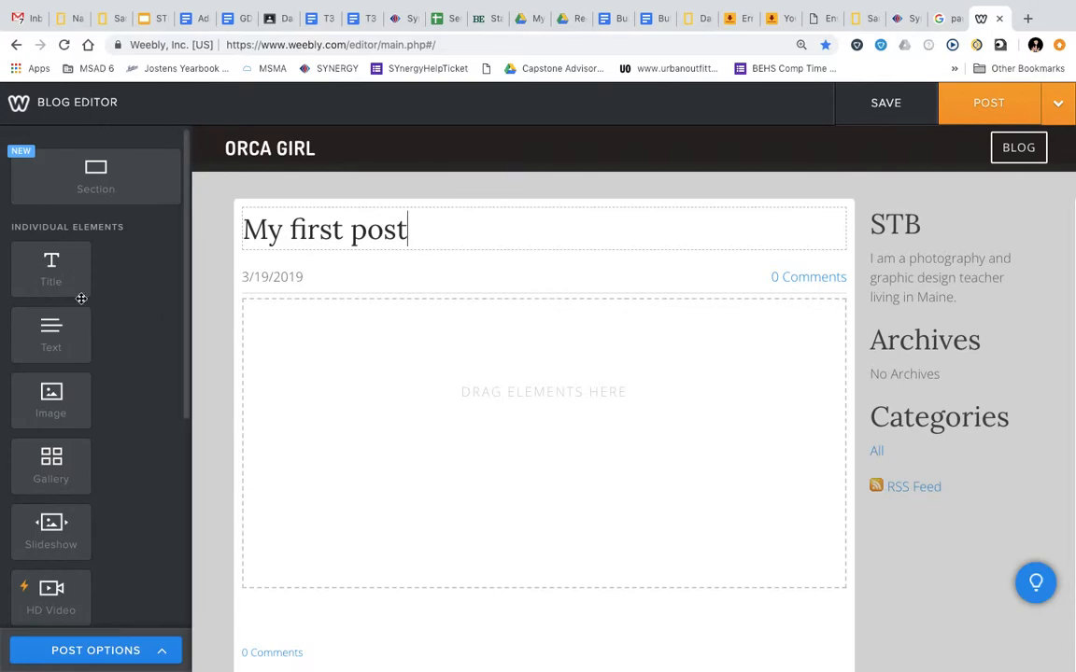
scroll(127, 472, down, 10)
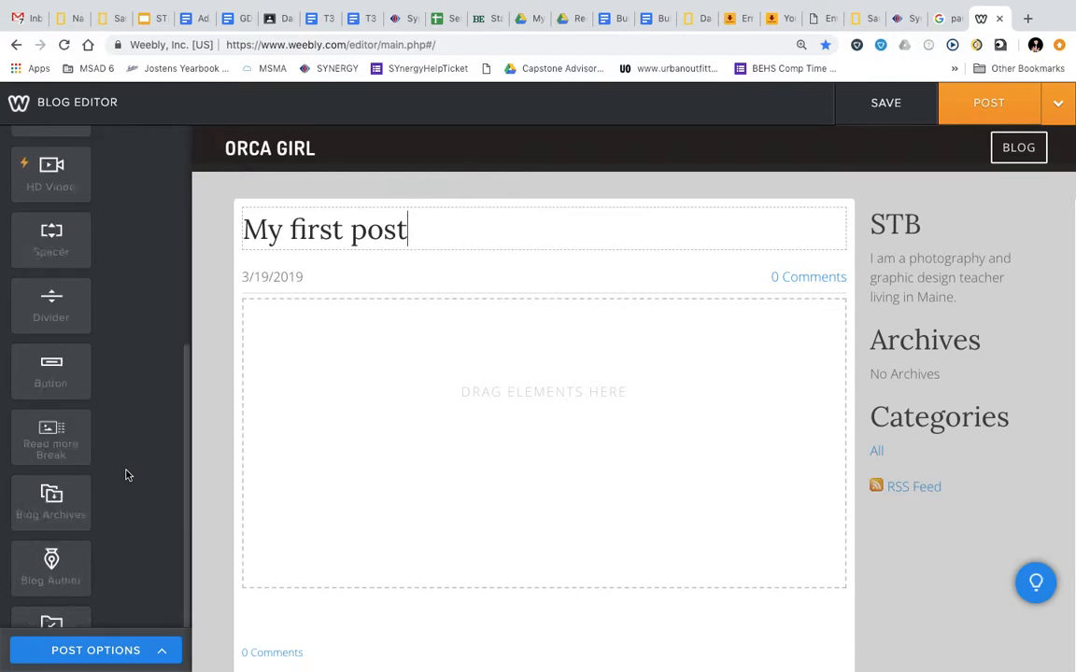
scroll(127, 474, up, 10)
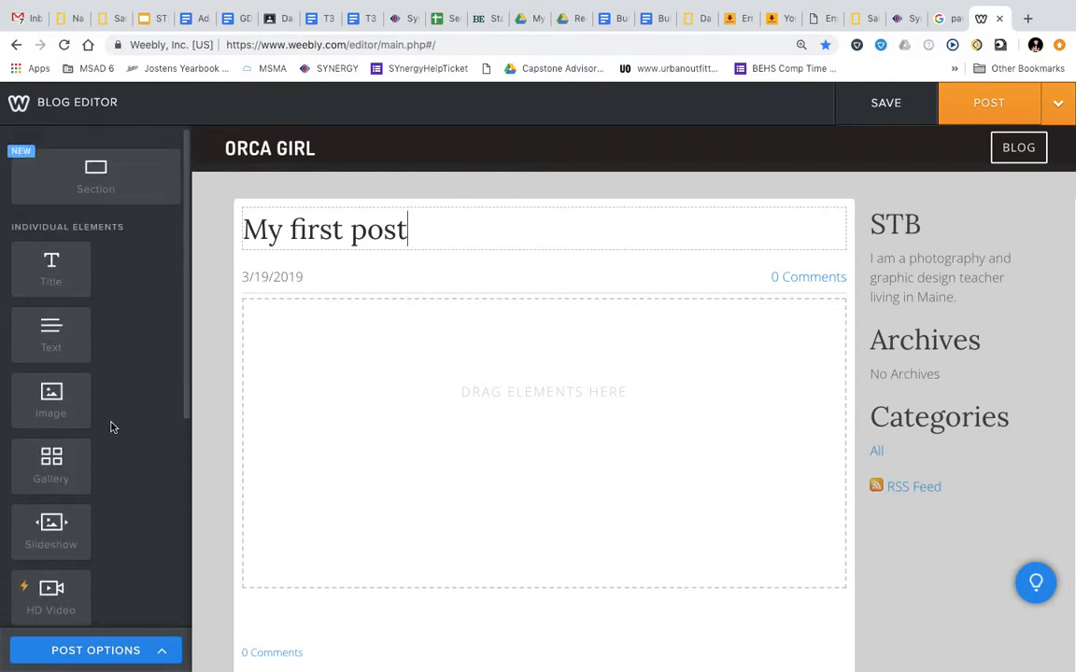
Add a Title element to the post body reading 'photo 1'
drag(52, 266, 269, 320)
click(269, 319)
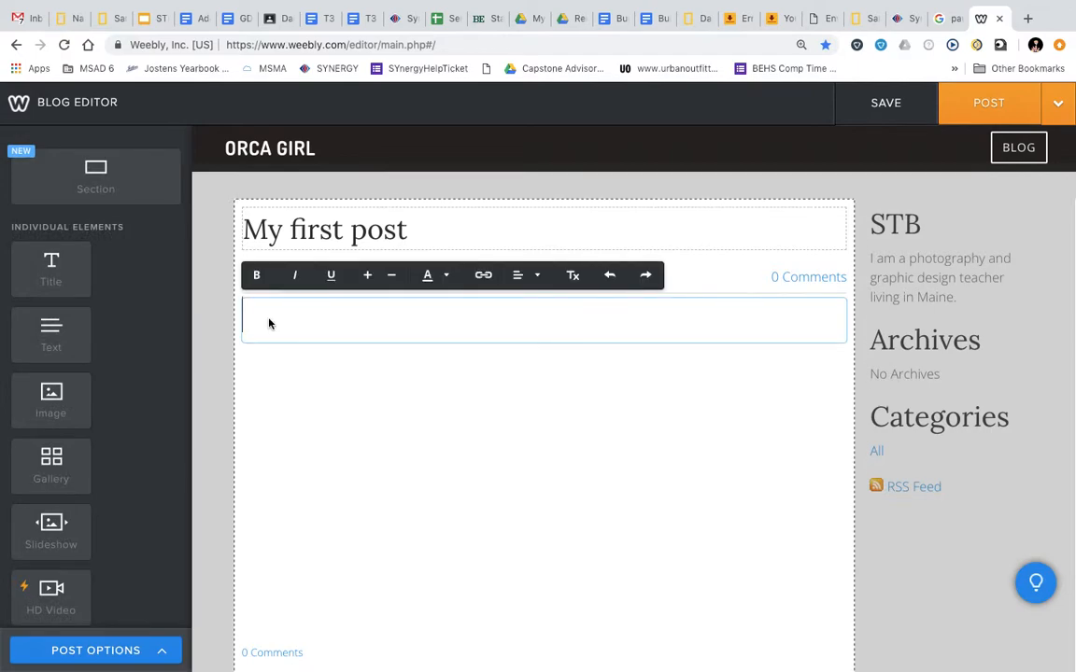
text(photo 1)
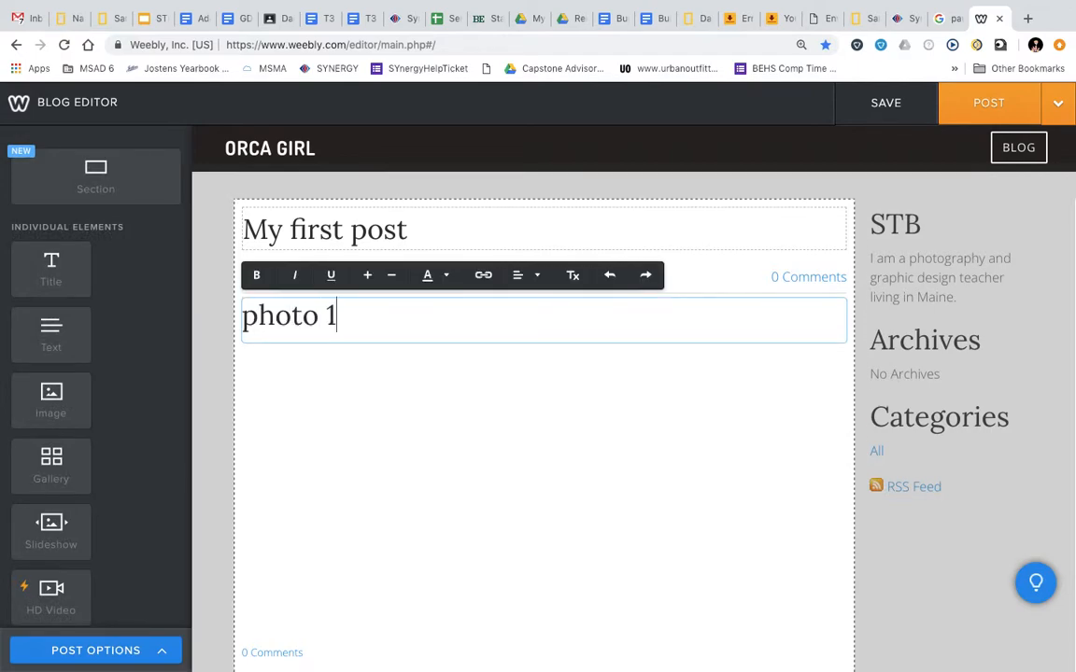
Place an empty Text block beside the 'photo 1' title and drag in an Image element
drag(84, 344, 857, 338)
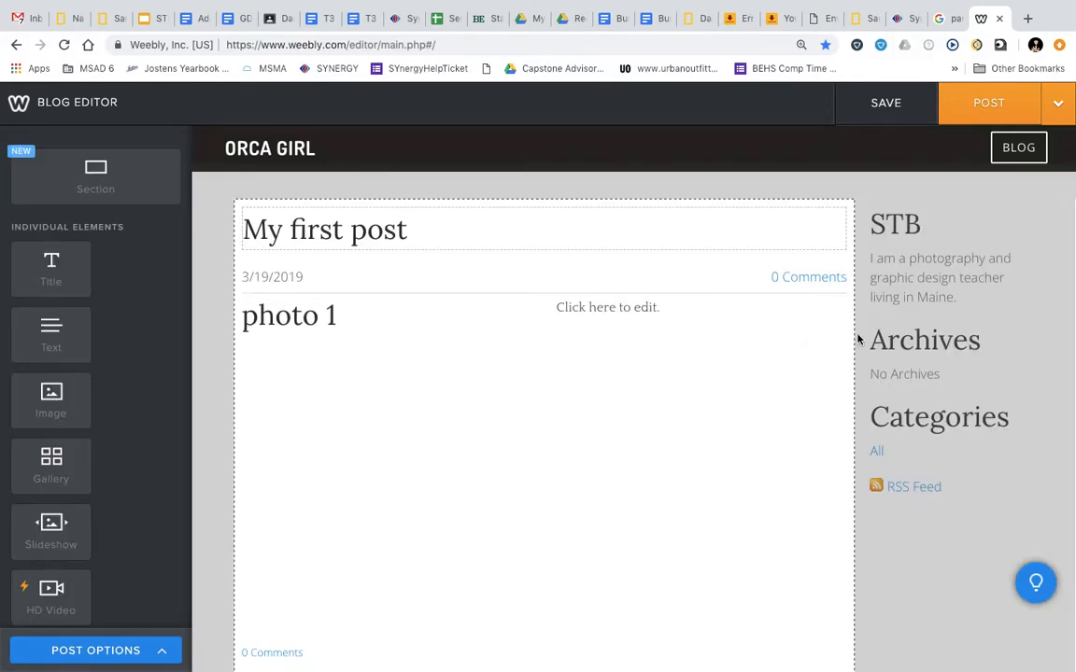
click(587, 316)
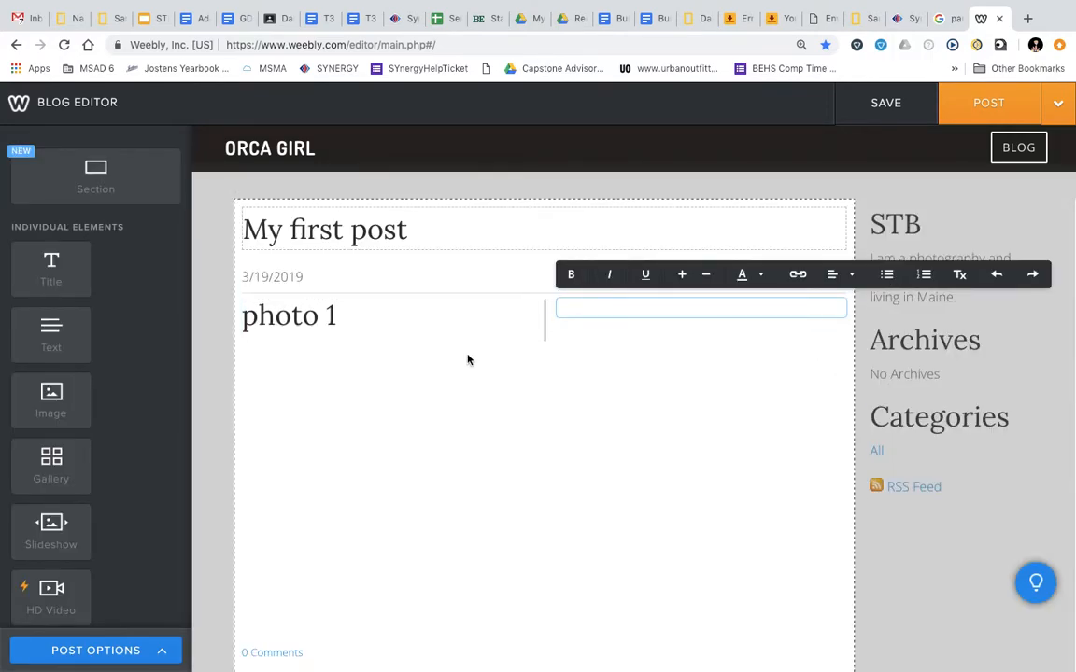
drag(50, 409, 634, 333)
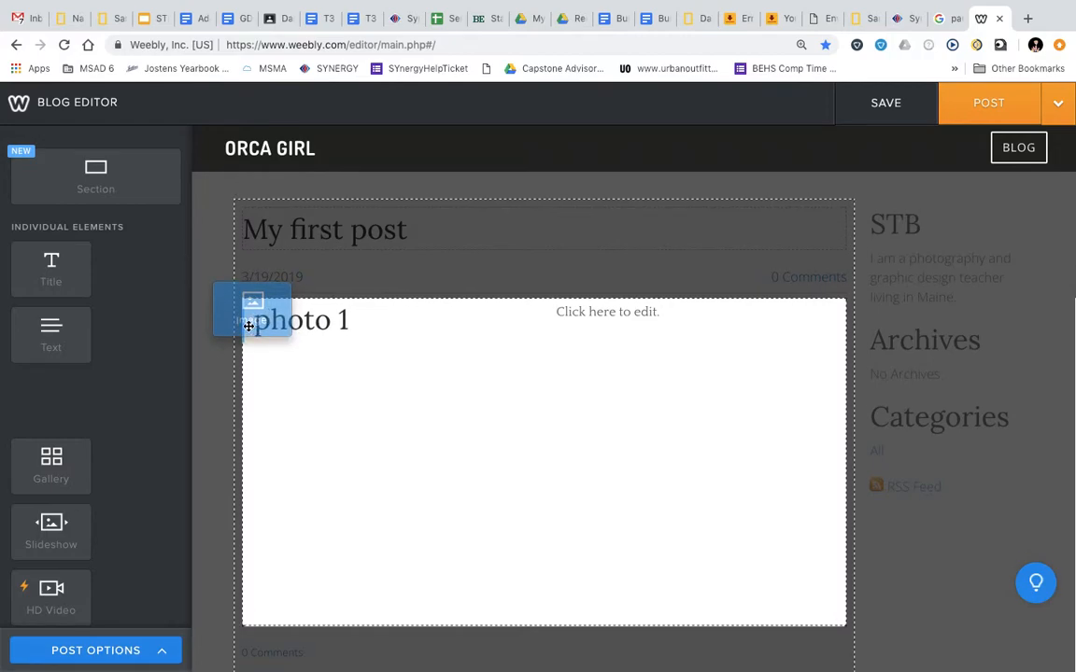
Drop the image block beside 'photo 1' and move the text block just below the heading
drag(247, 326, 250, 327)
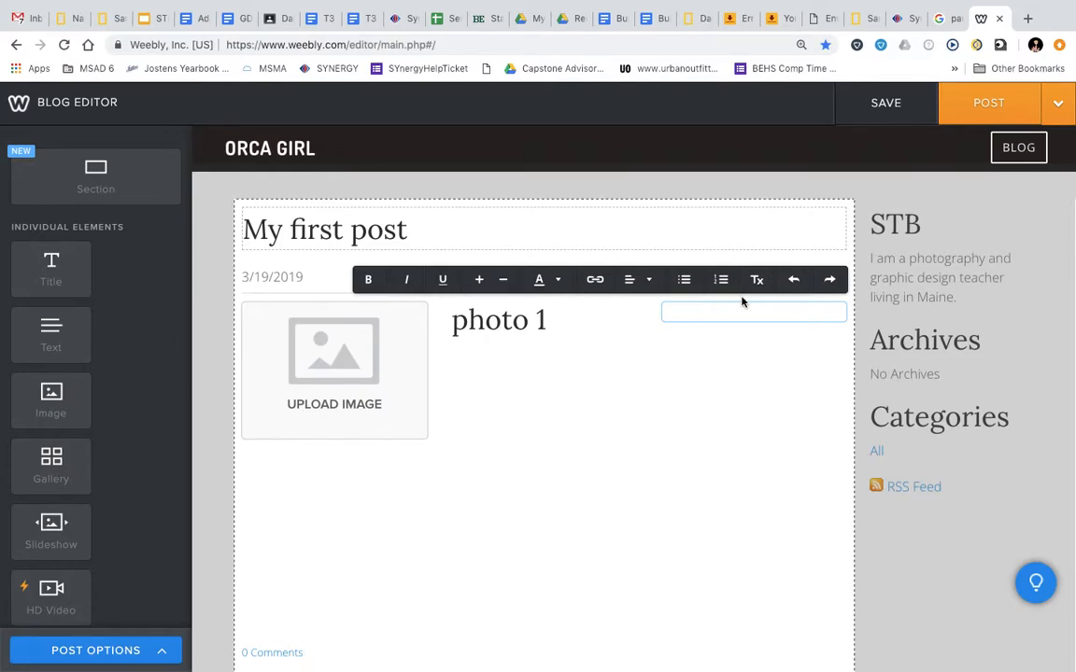
click(735, 377)
drag(749, 301, 521, 348)
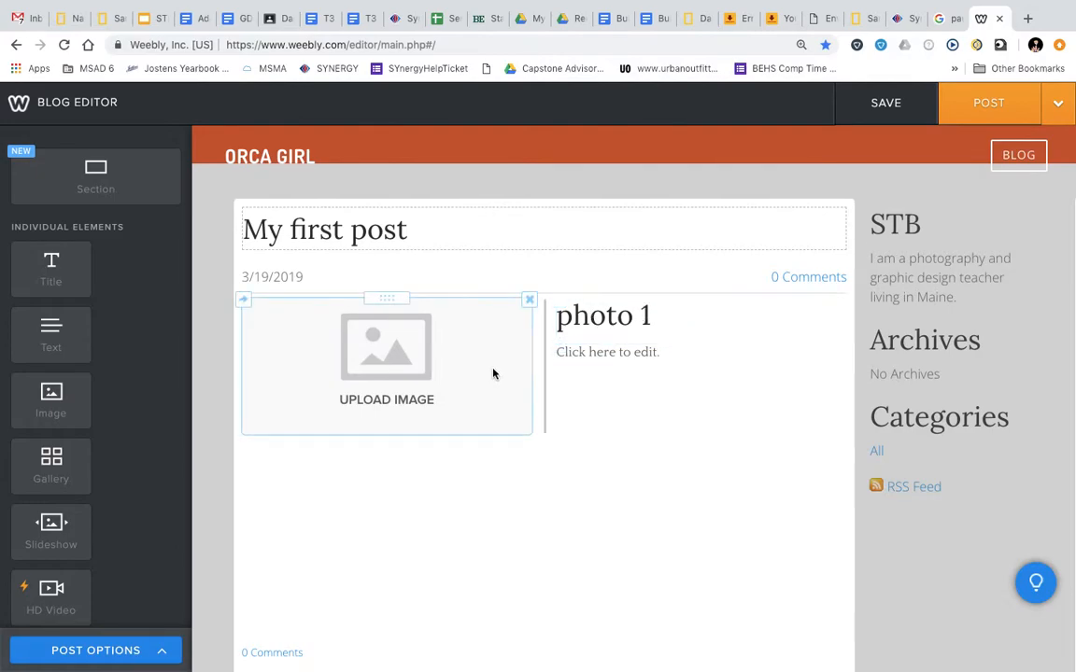
Write a caption in the text block saying the photo is loved because of its cute subject
click(589, 352)
text(Ilove)
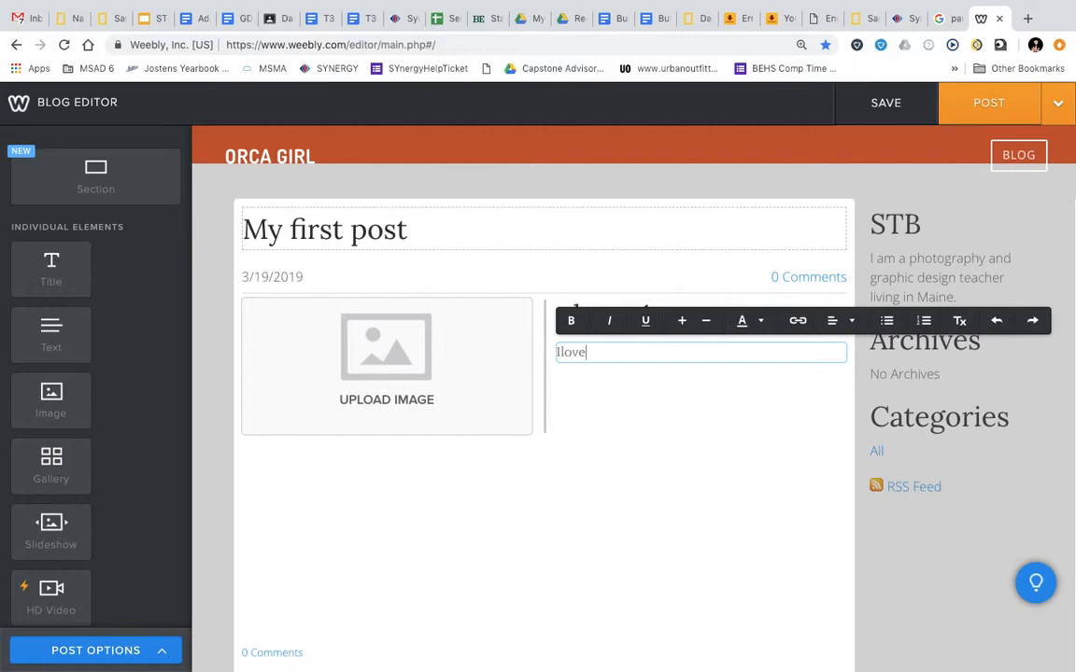
text( love this photo because Hen)
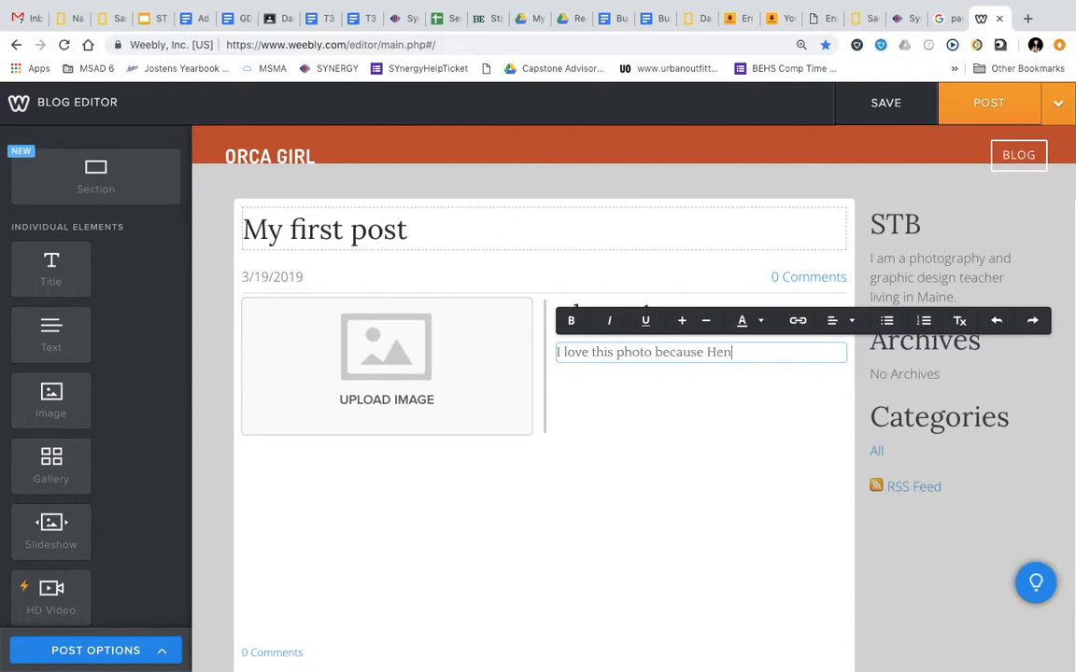
text(ry is the cutest.)
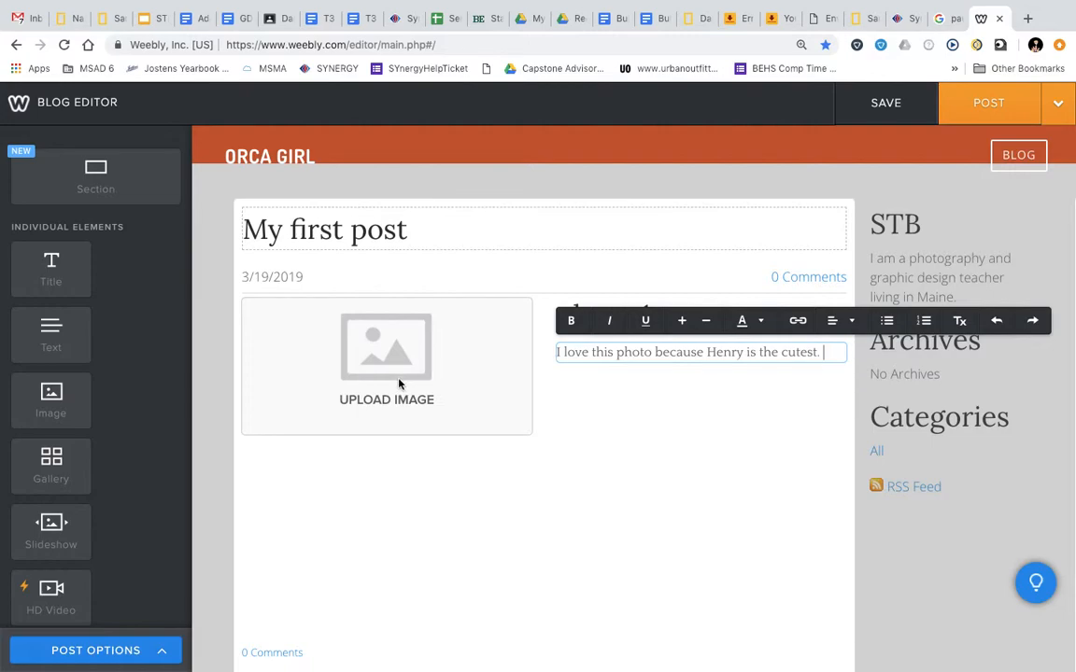
mouse_move(479, 664)
Exit Adjust mode in Photos and return to the Weebly Blog Editor in Chrome
mouse_move(364, 666)
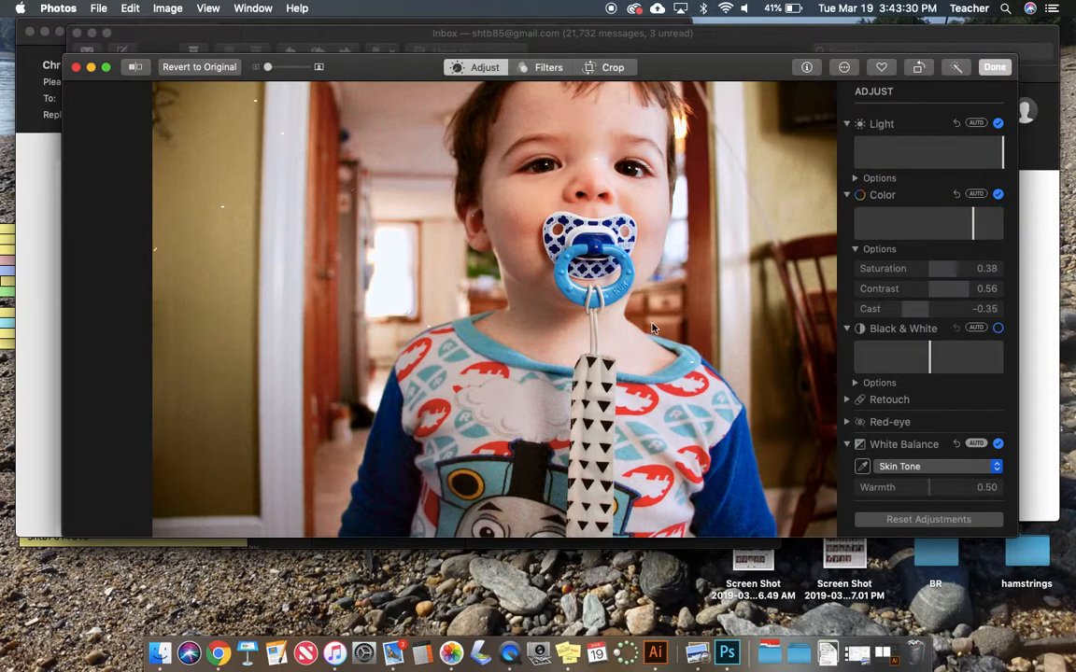
key(Return)
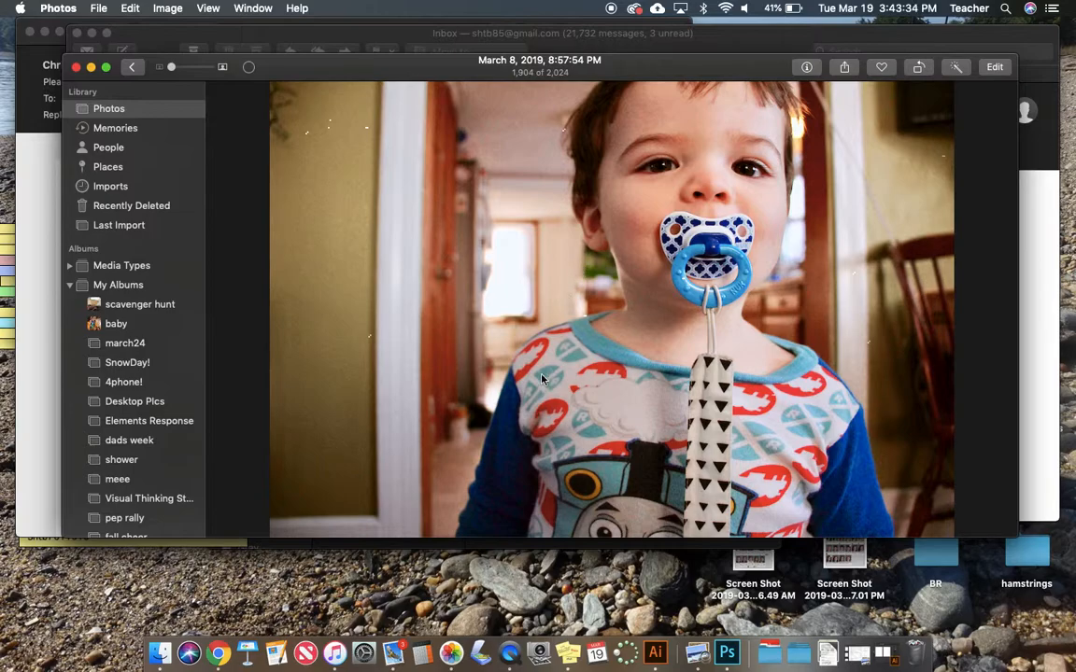
drag(528, 398, 486, 597)
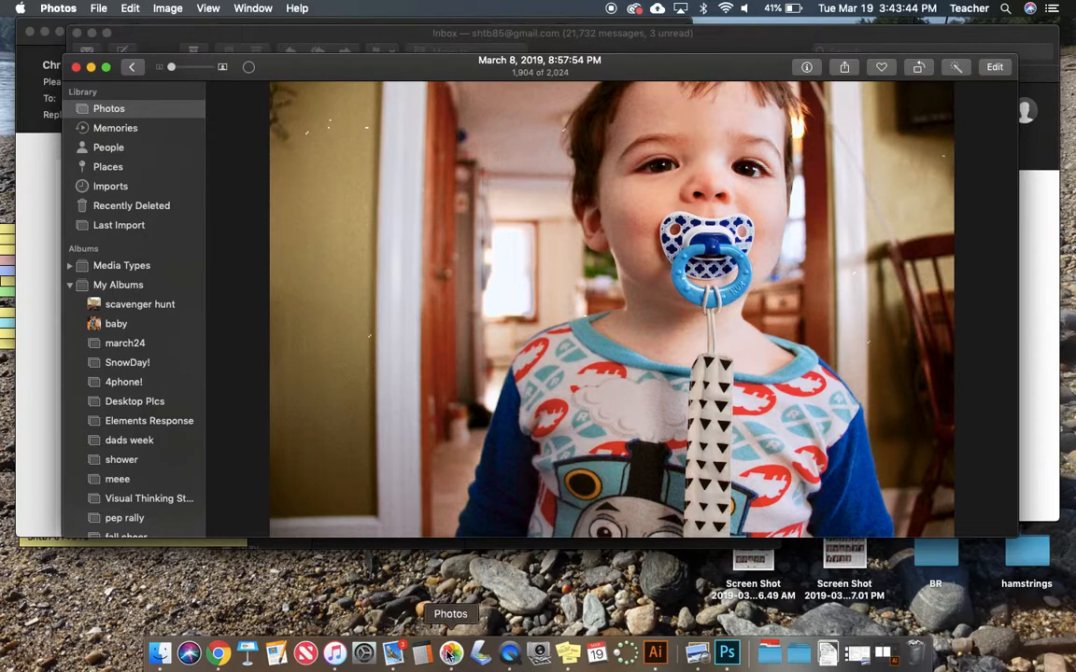
click(219, 655)
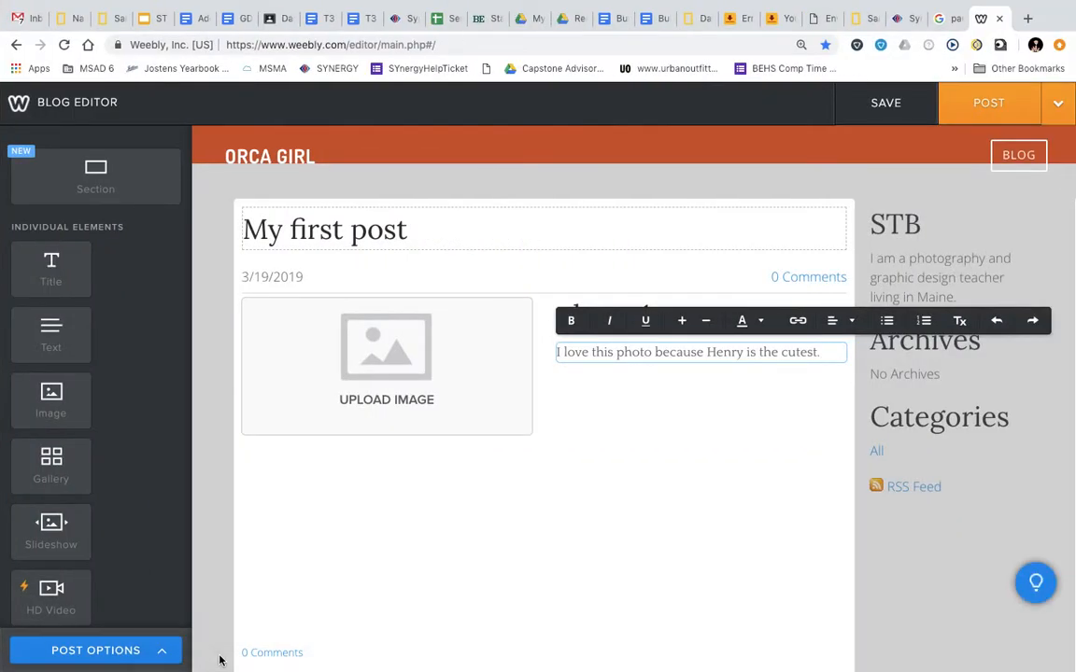
Choose to upload a photo from the computer for the image placeholder and browse the Desktop folders
click(439, 377)
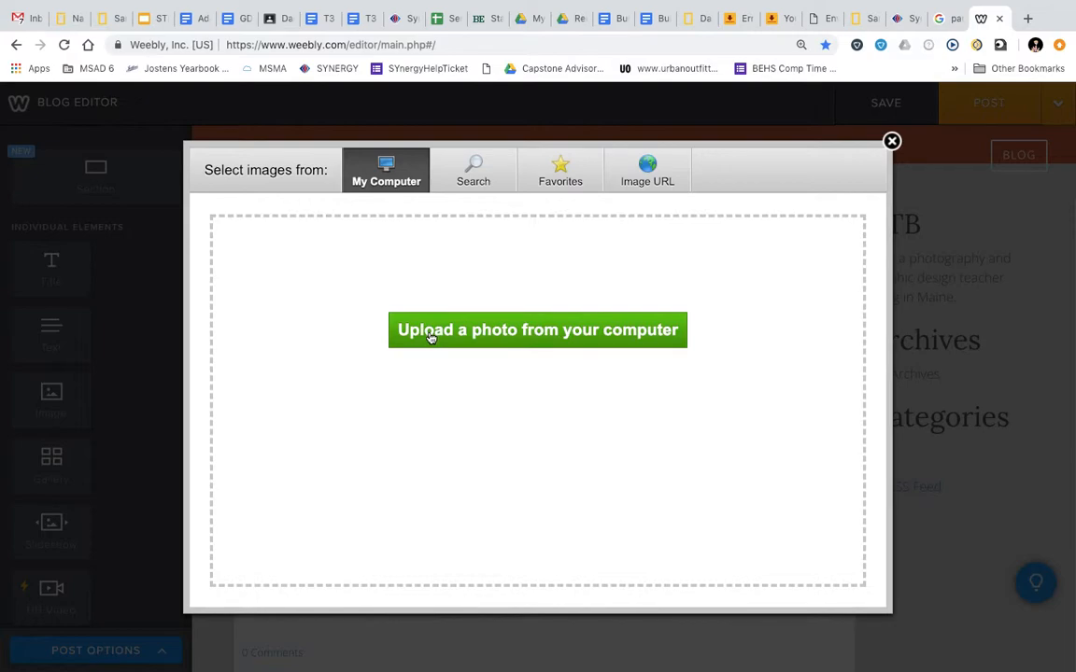
click(480, 334)
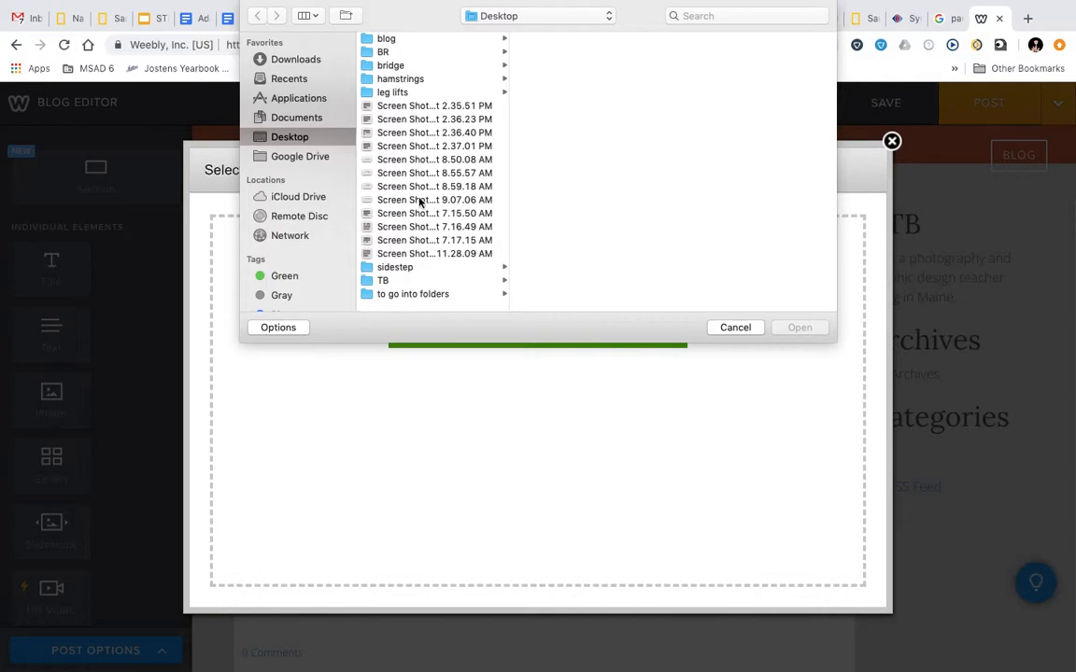
click(410, 254)
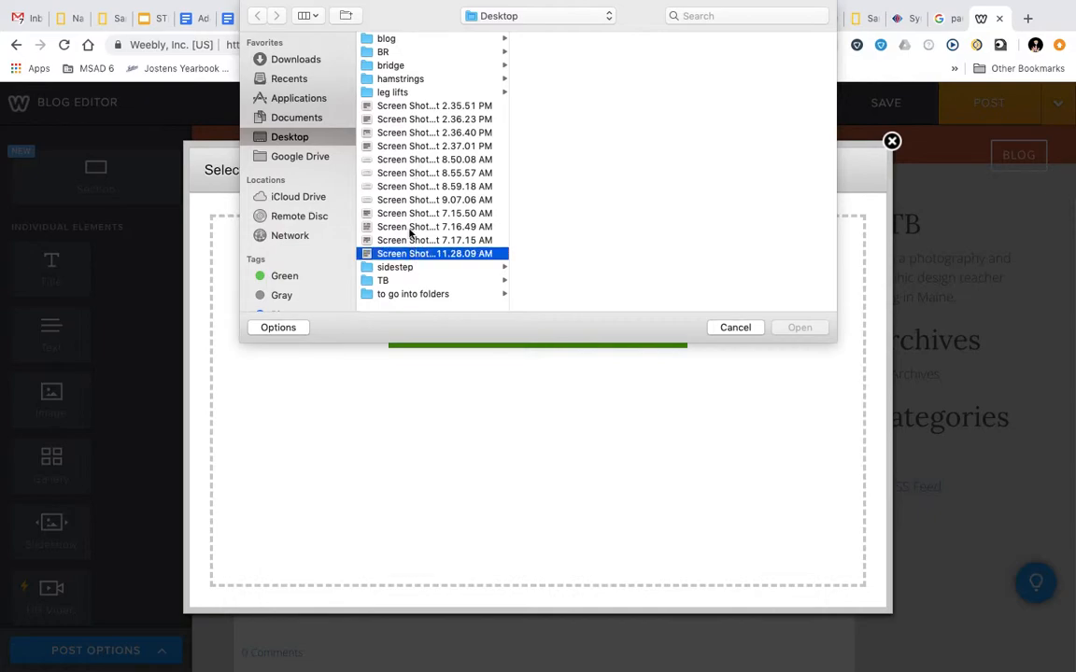
scroll(406, 189, up, 2)
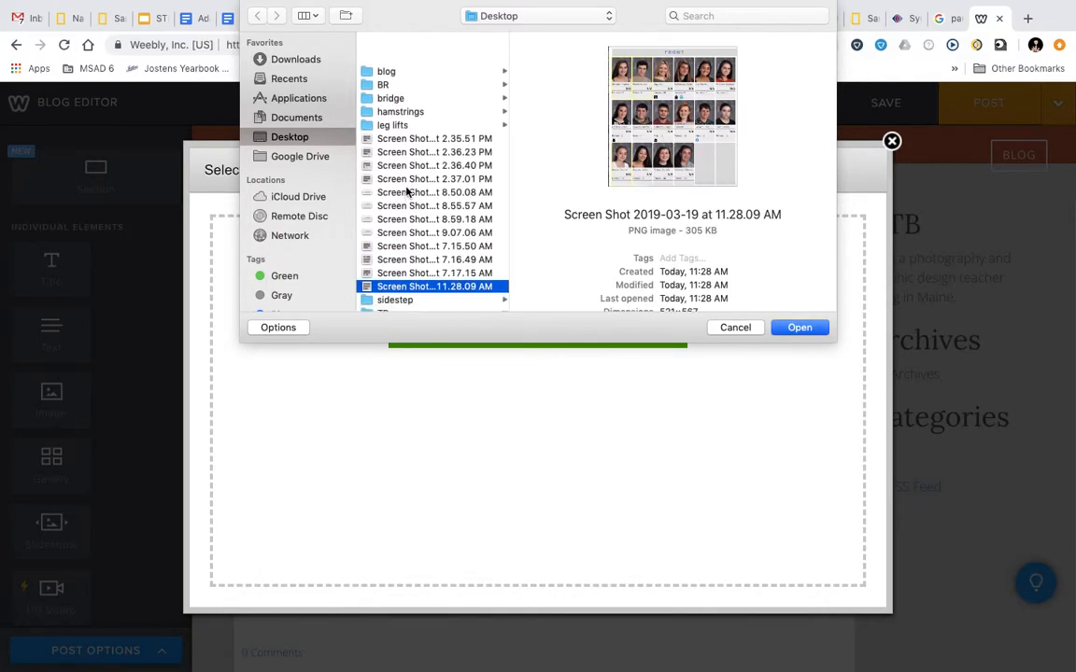
scroll(406, 190, down, 2)
scroll(407, 190, down, 1)
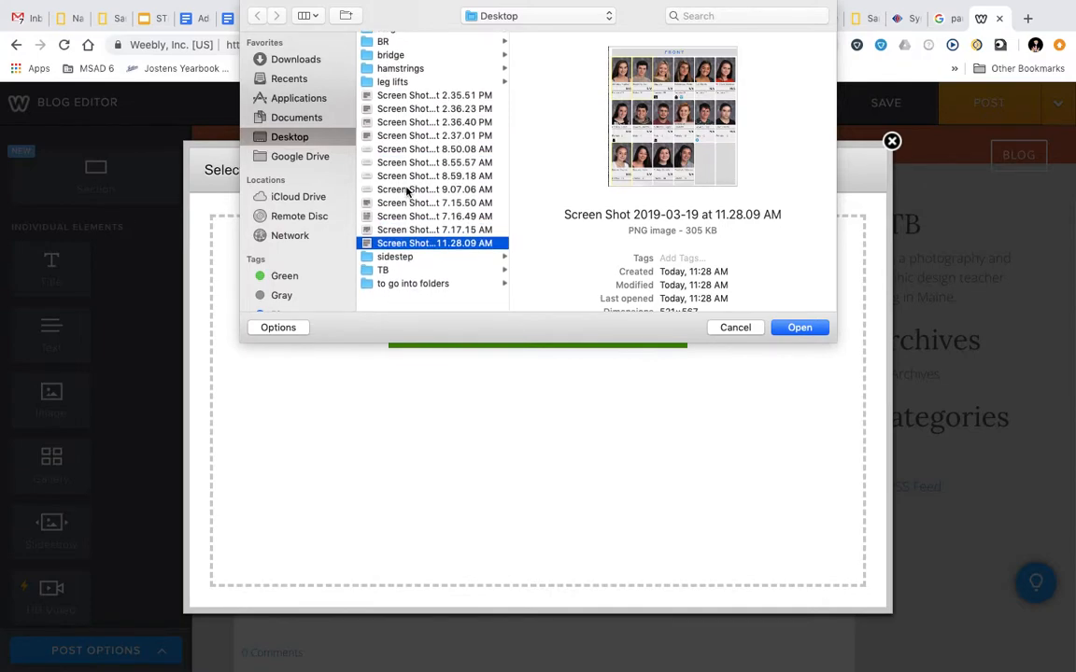
click(384, 281)
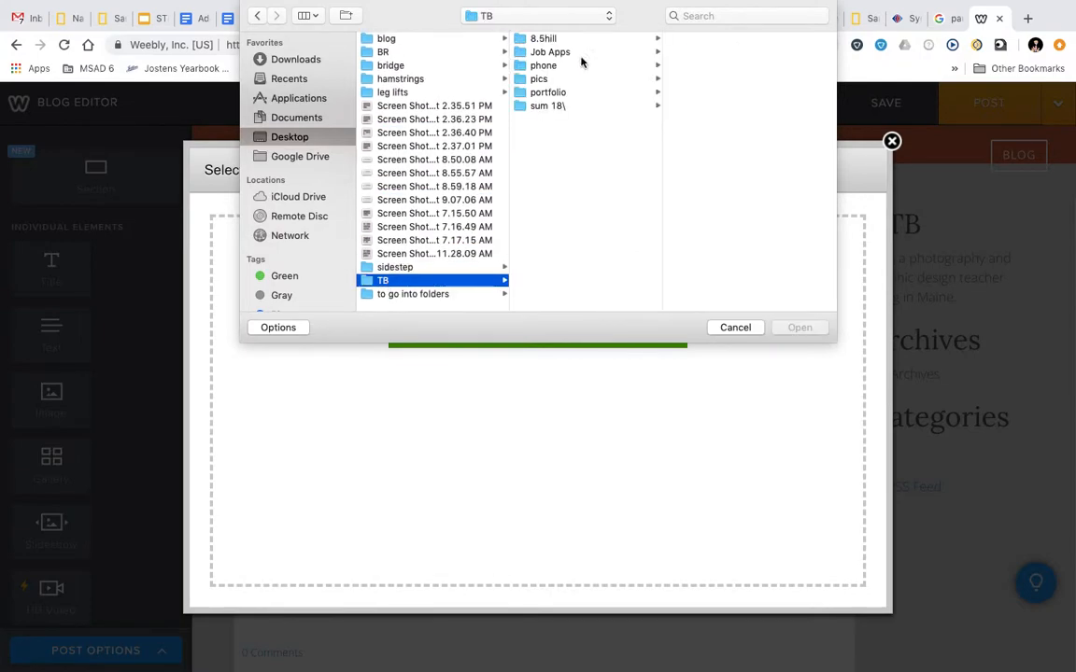
Upload IMG_5162.jpeg from blog > cubist inspo project into the post's image block
right_click(543, 78)
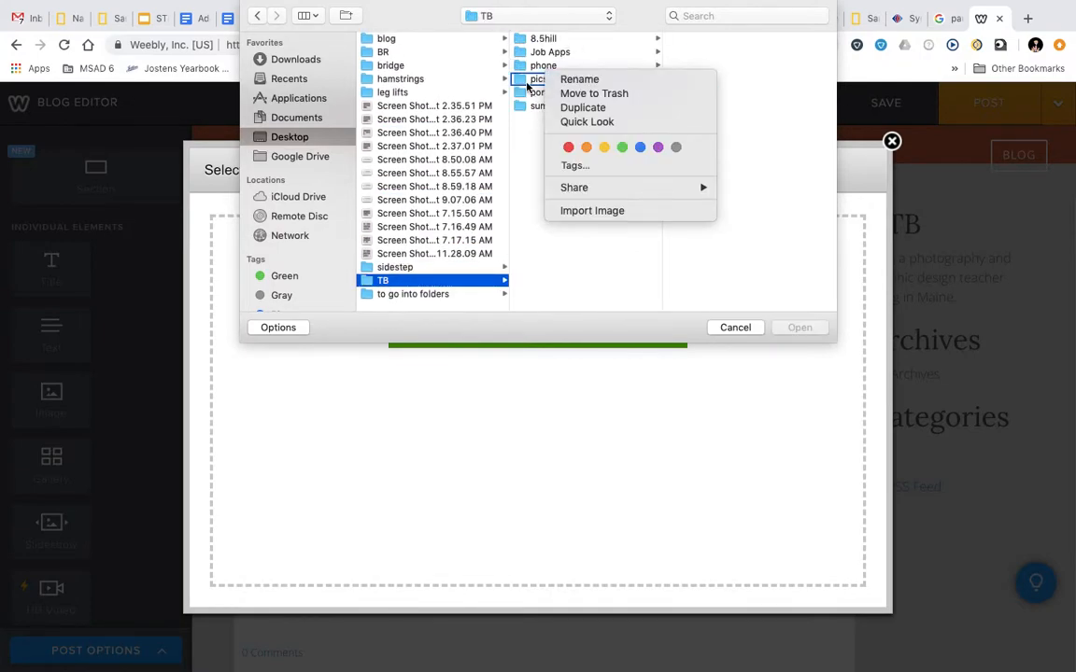
click(528, 86)
right_click(539, 83)
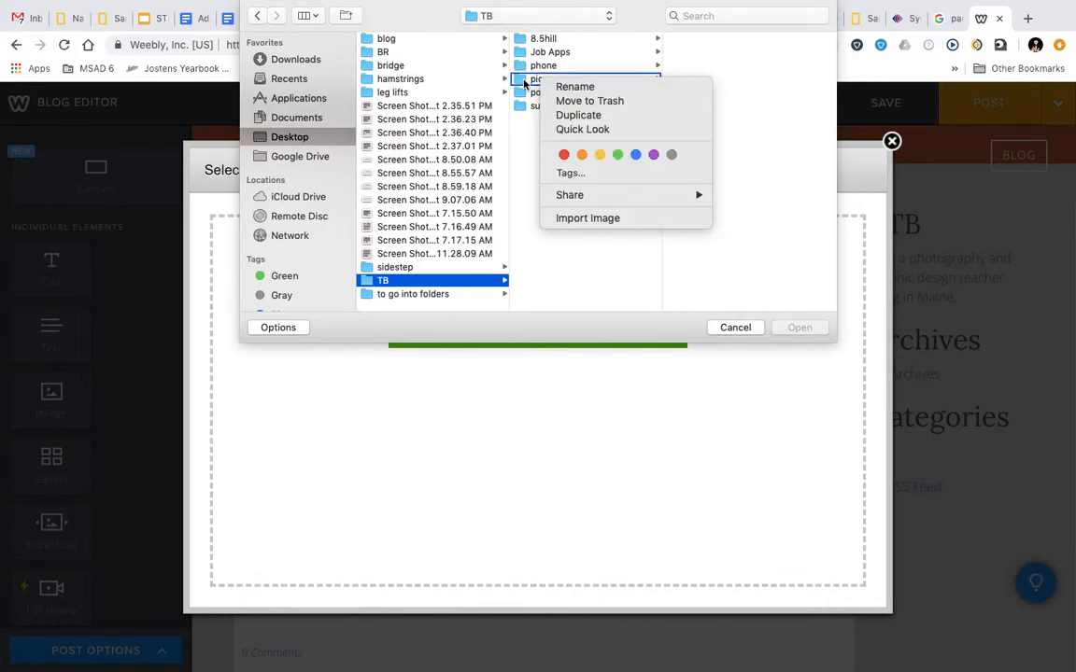
click(523, 82)
click(523, 81)
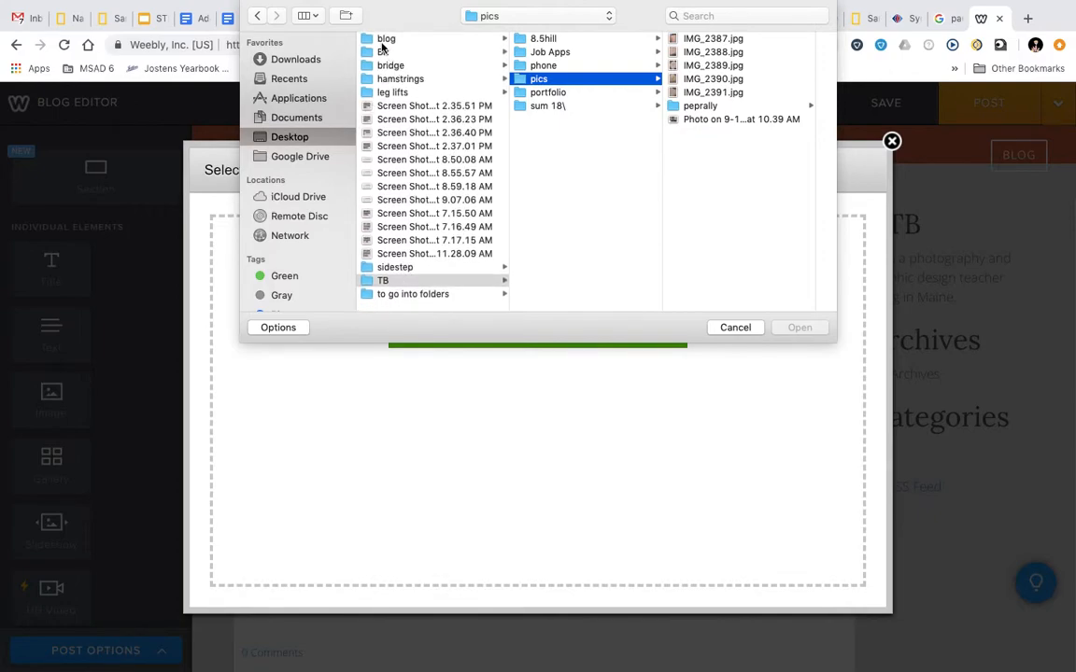
click(385, 40)
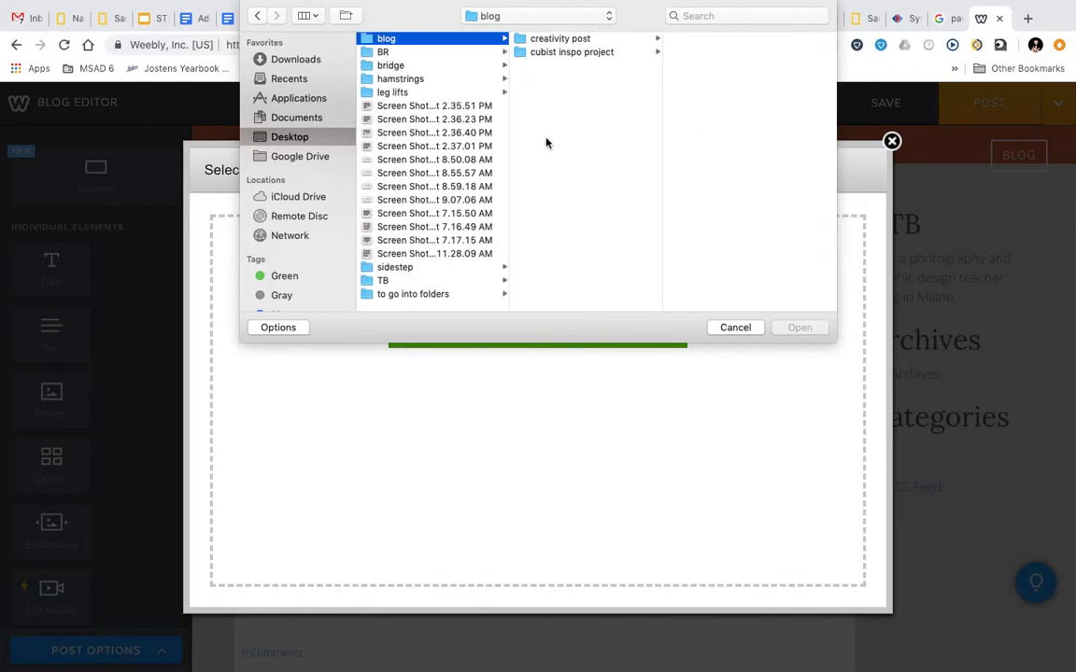
click(570, 54)
click(686, 63)
click(798, 327)
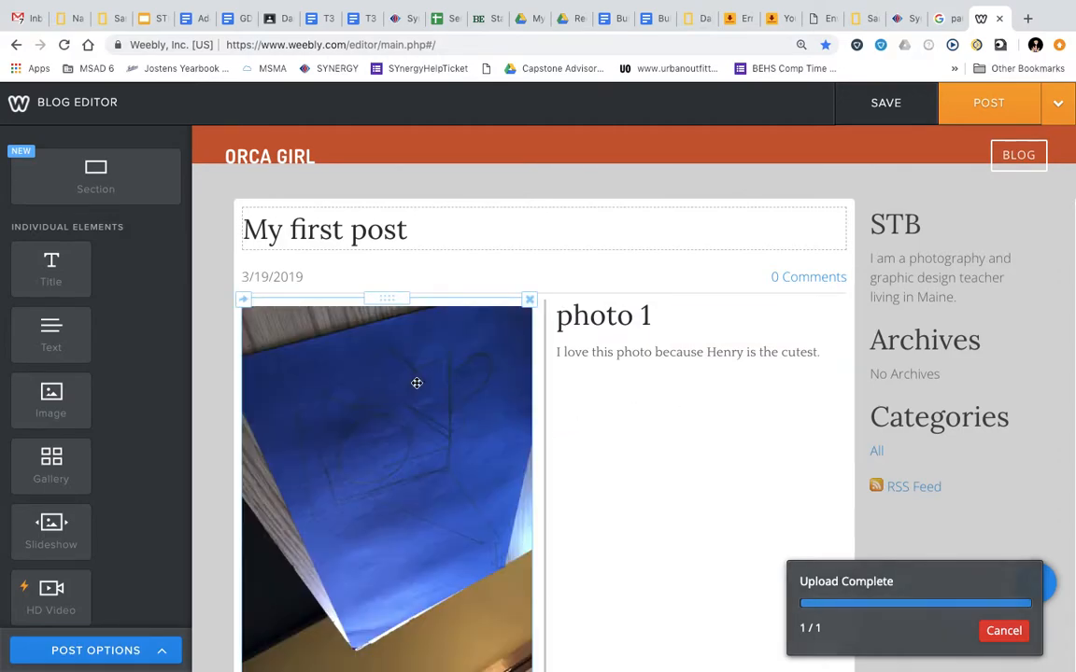
Post 'My first post' to the Blog page and dismiss the 'Blog Post Added' notice
scroll(627, 543, down, 2)
scroll(627, 543, down, 2)
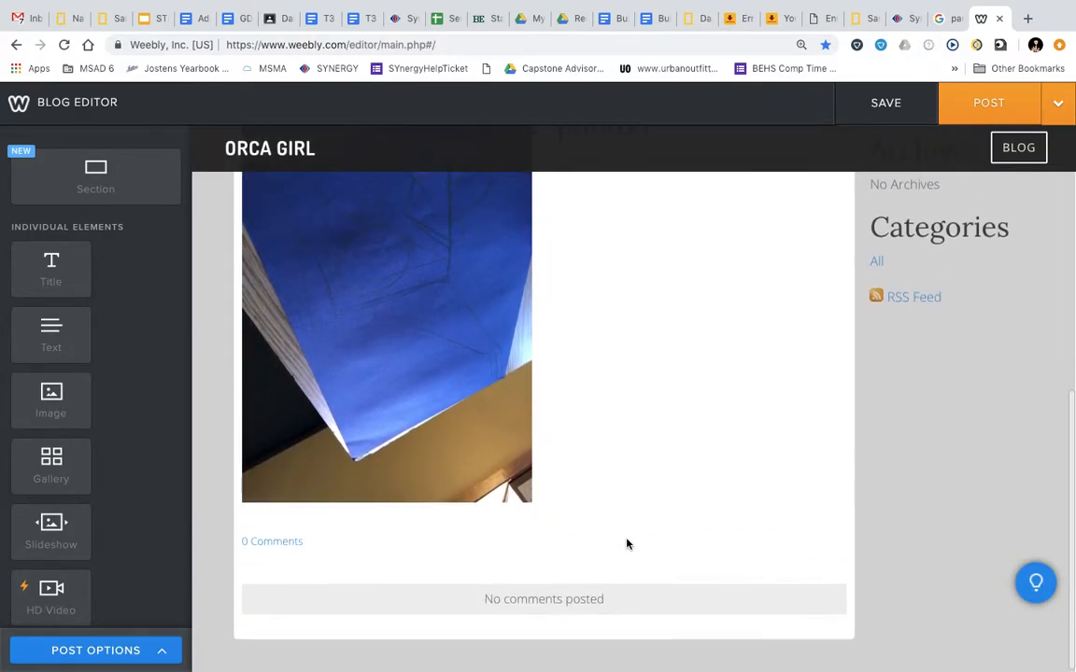
click(964, 103)
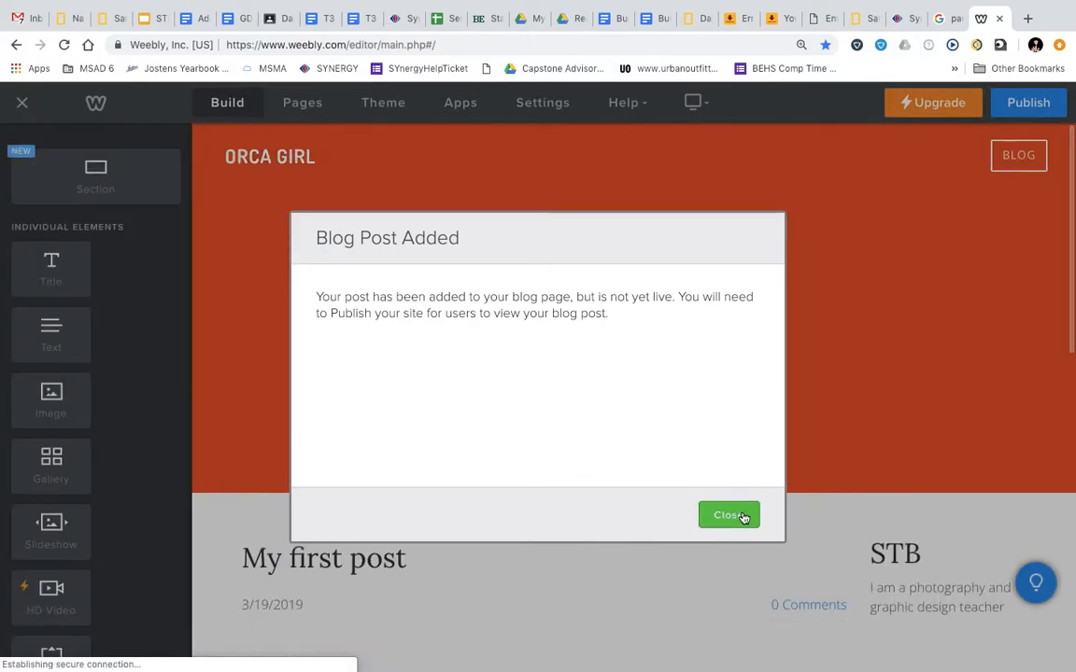
click(729, 515)
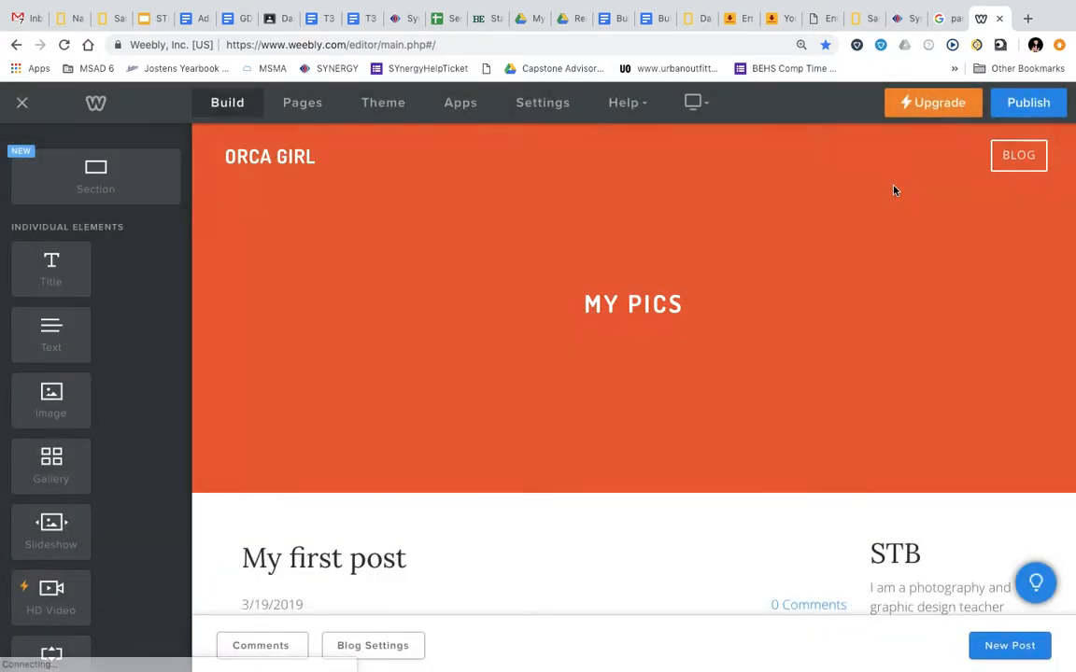
Publish the site, highlight its weebly.com address, and switch to the Gmail inbox tab
click(1006, 112)
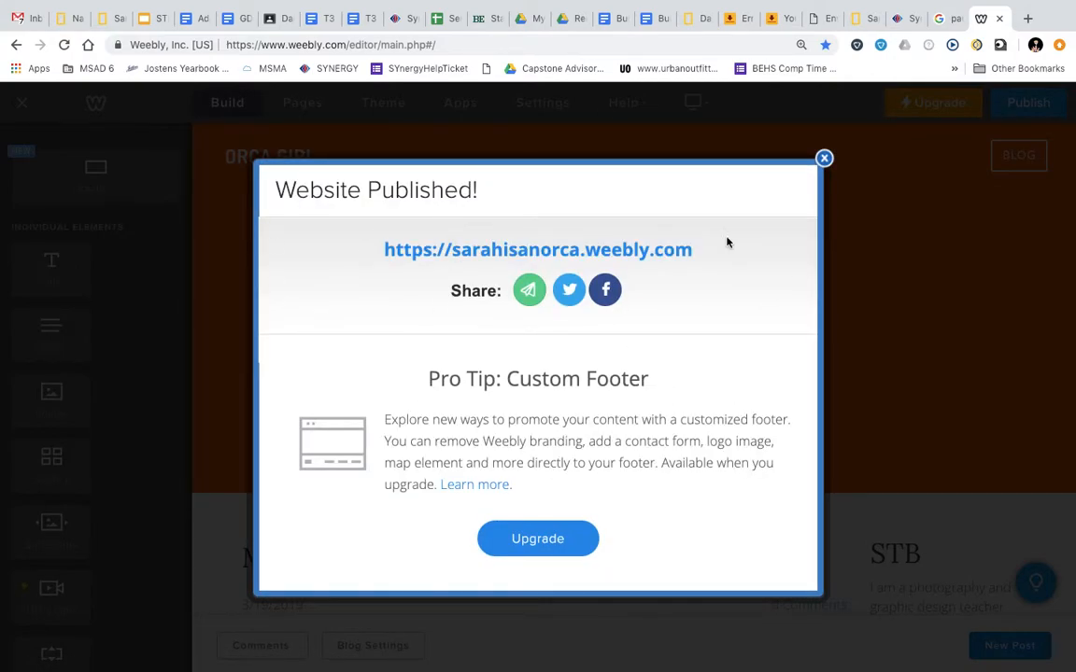
drag(726, 244, 382, 252)
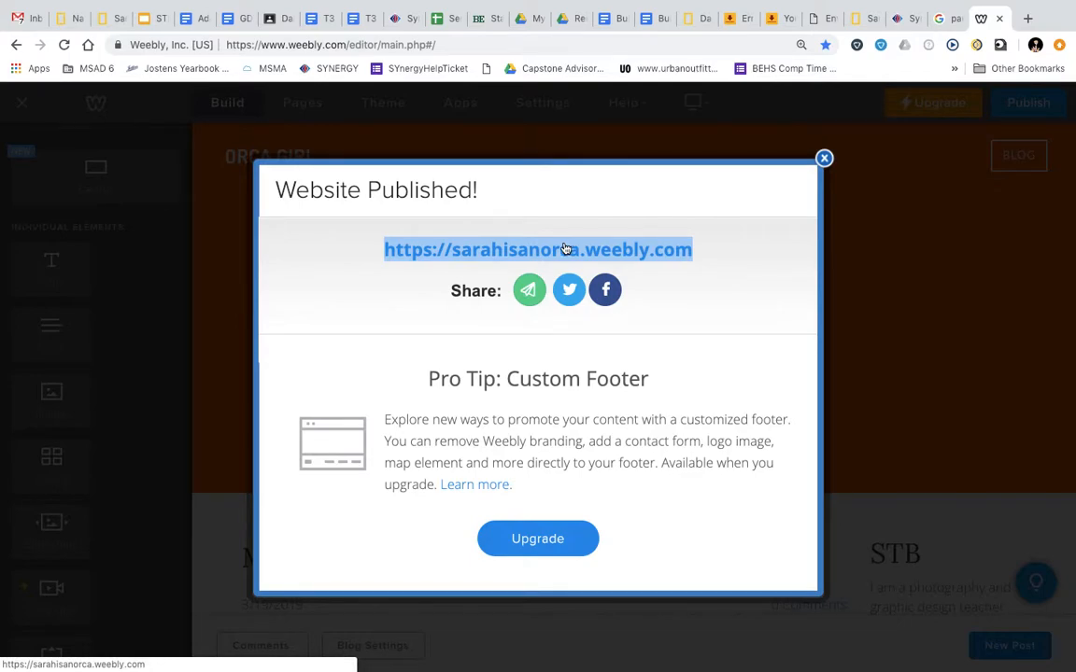
click(19, 22)
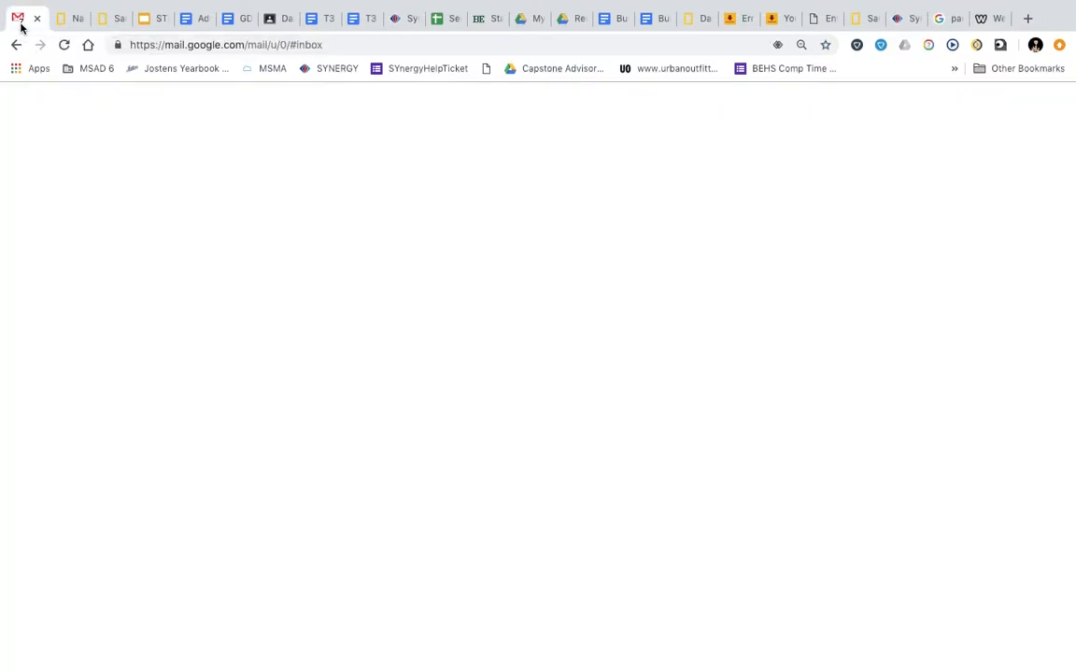
Show the National Geographic My Account page, leave full screen, and bring up QuickTime Player to stop recording
click(67, 20)
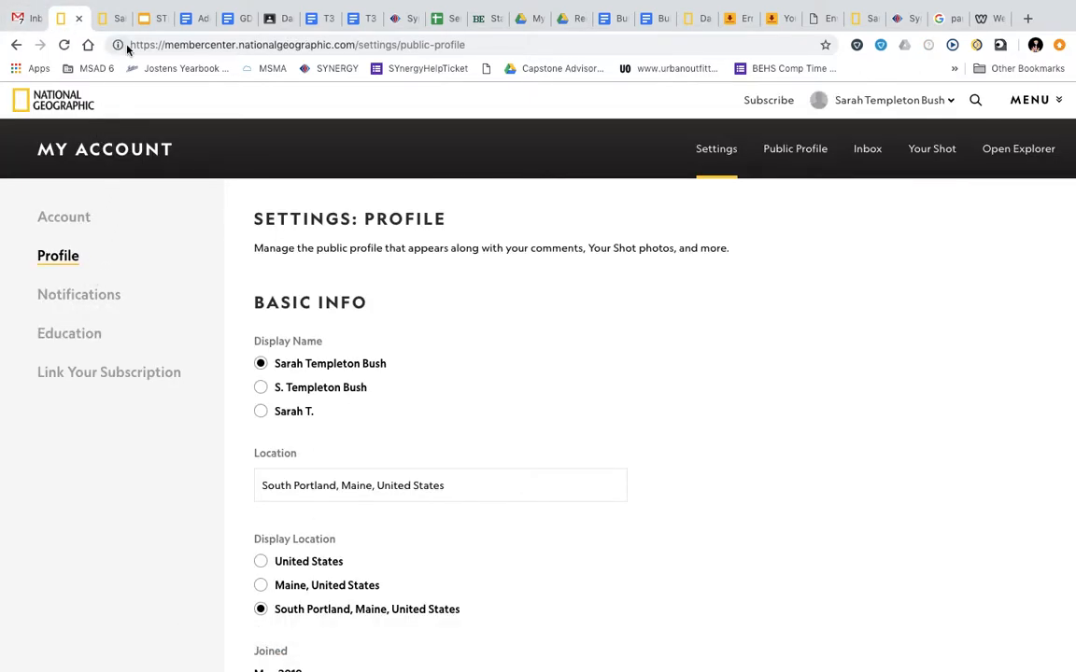
click(41, 26)
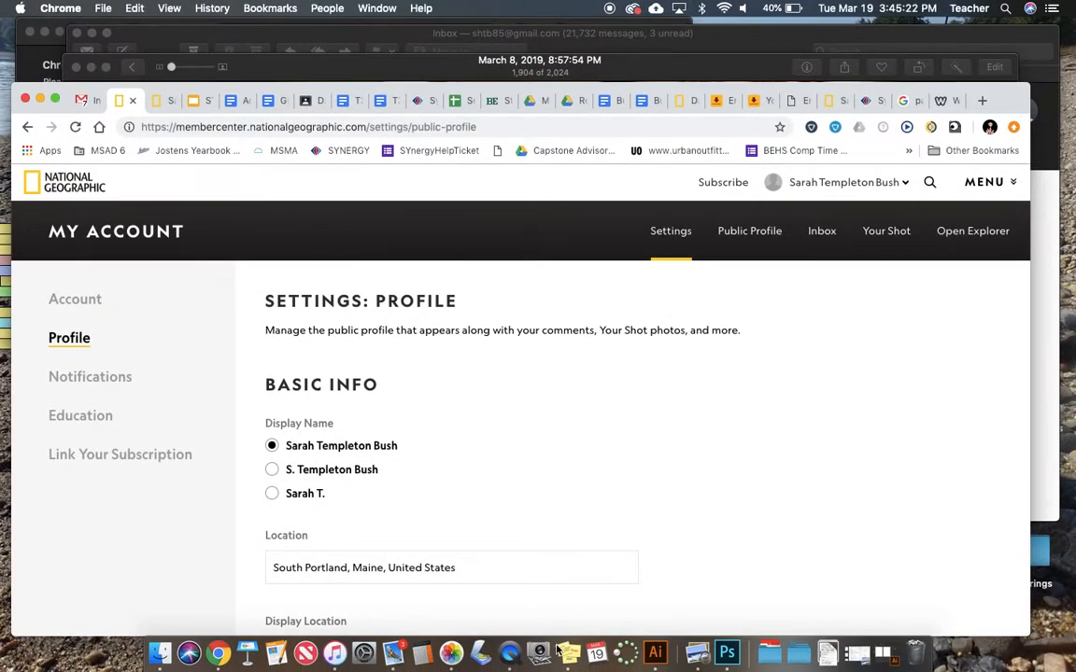
click(508, 657)
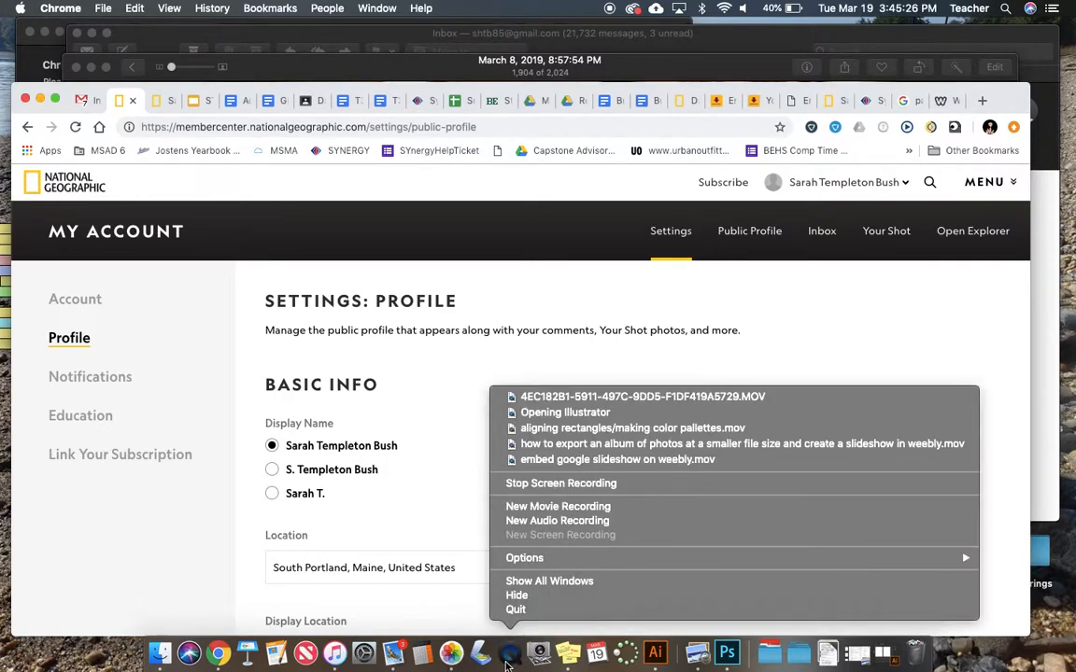